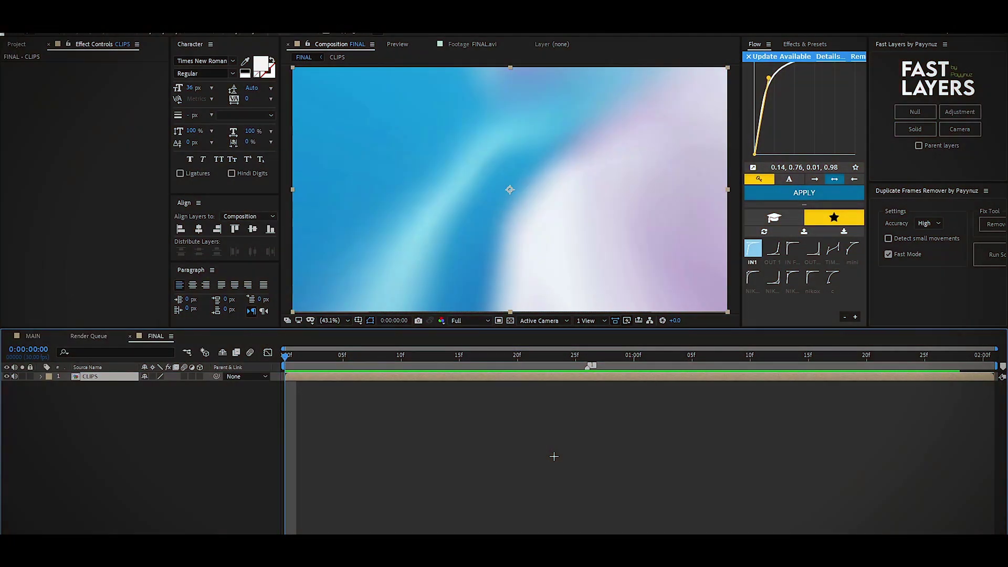
- Create a black 1920 × 1080 solid named BLACK BARS and apply the CC Jaws effect to it
{"action": "key", "text": "ctrl+y"}
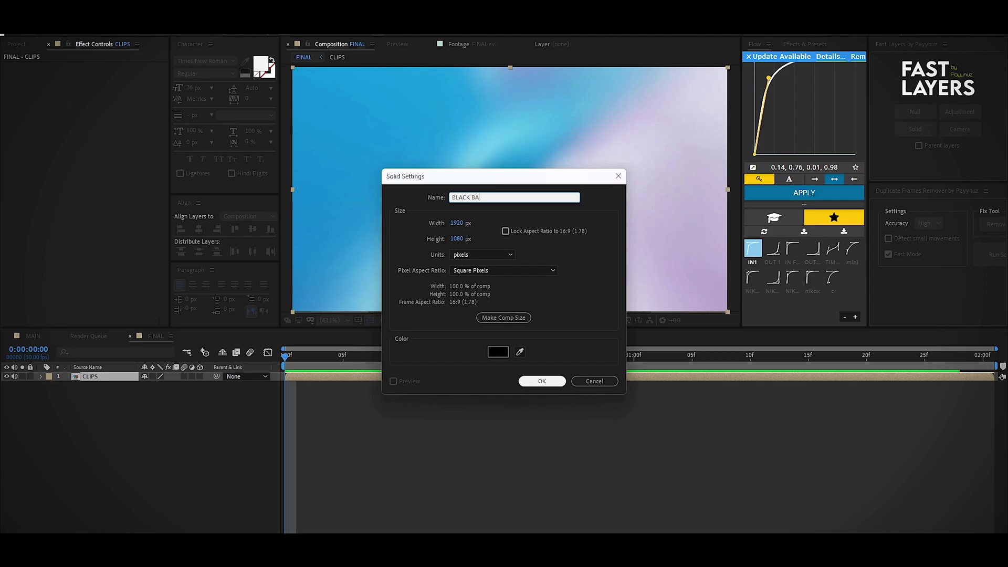
{"action": "left_click", "coordinate": [542, 381]}
{"action": "key", "text": "ctrl+space"}
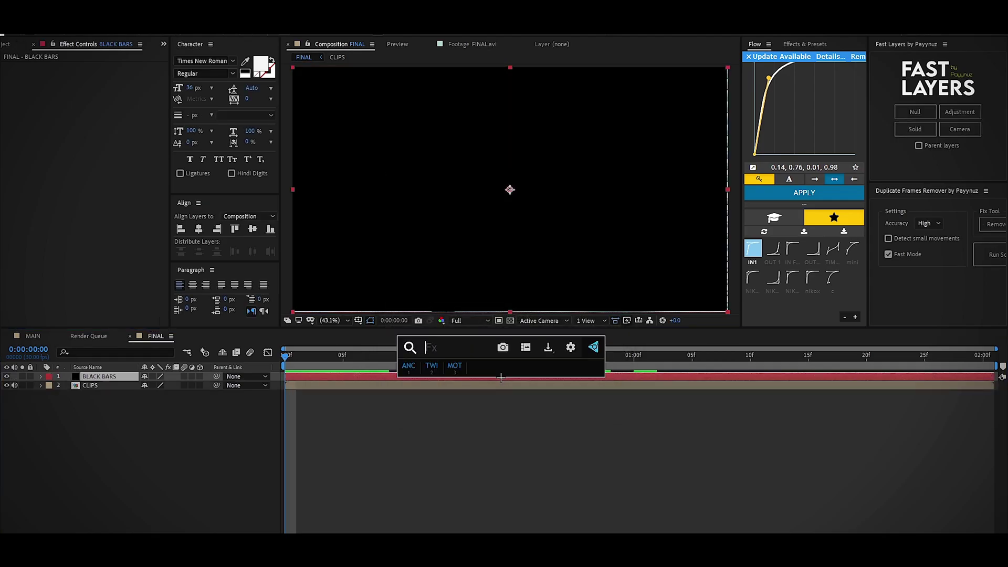
{"action": "type", "text": "CC jaws"}
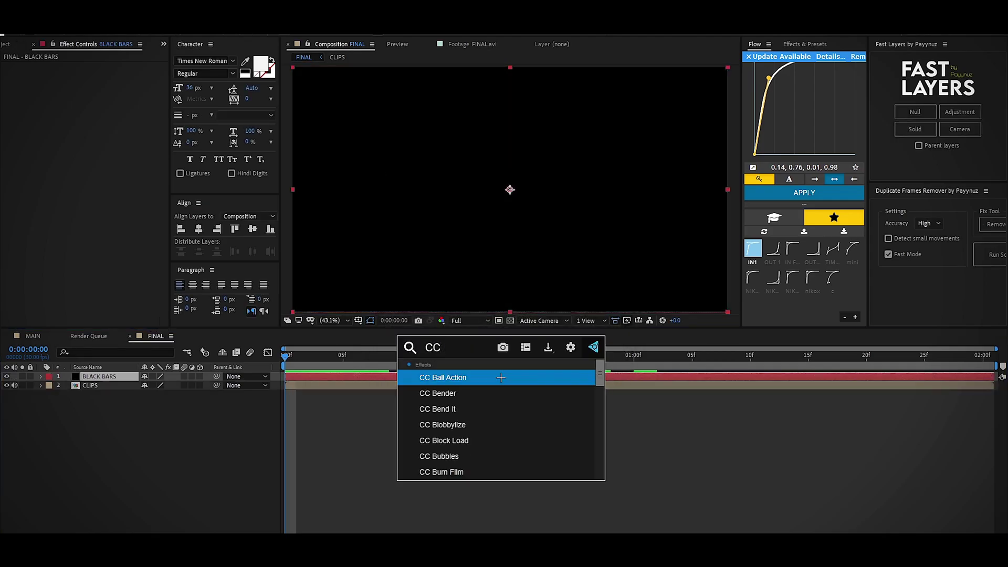
{"action": "key", "text": "Return"}
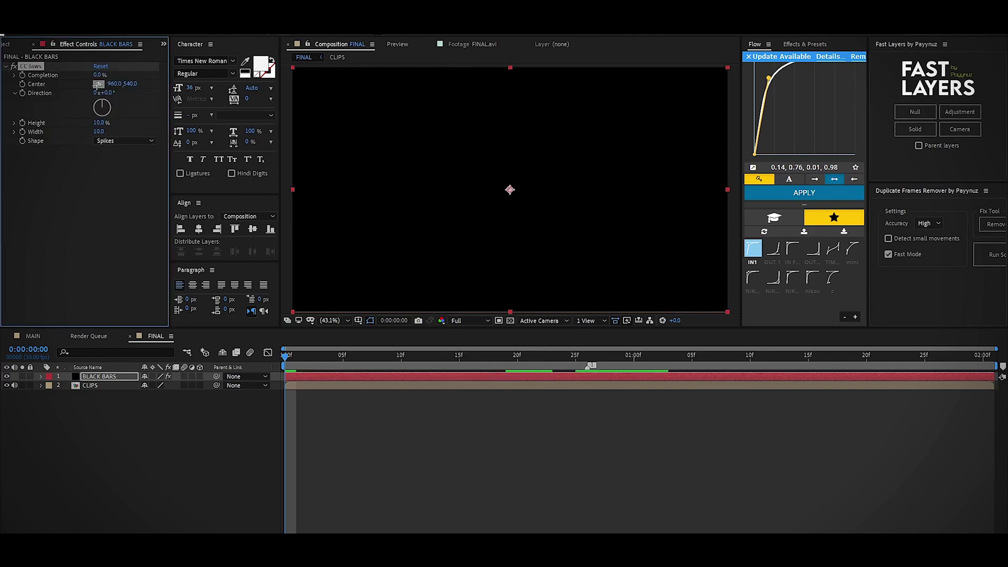
- Set the CC Jaws Completion to 100% and its Height to 0%
{"action": "left_click_drag", "start_coordinate": [97, 75], "coordinate": [286, 64]}
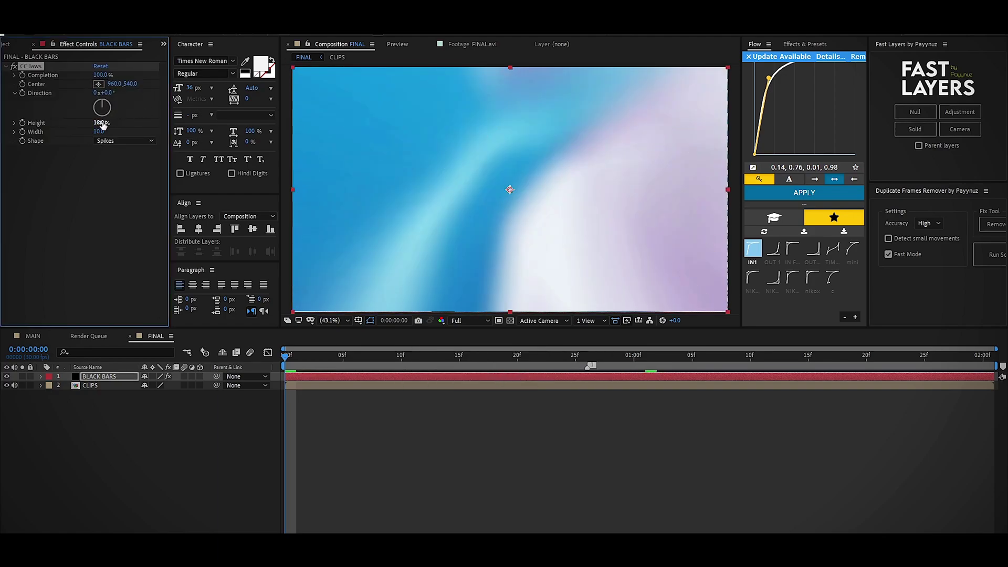
{"action": "type", "text": "0"}
{"action": "key", "text": "Return"}
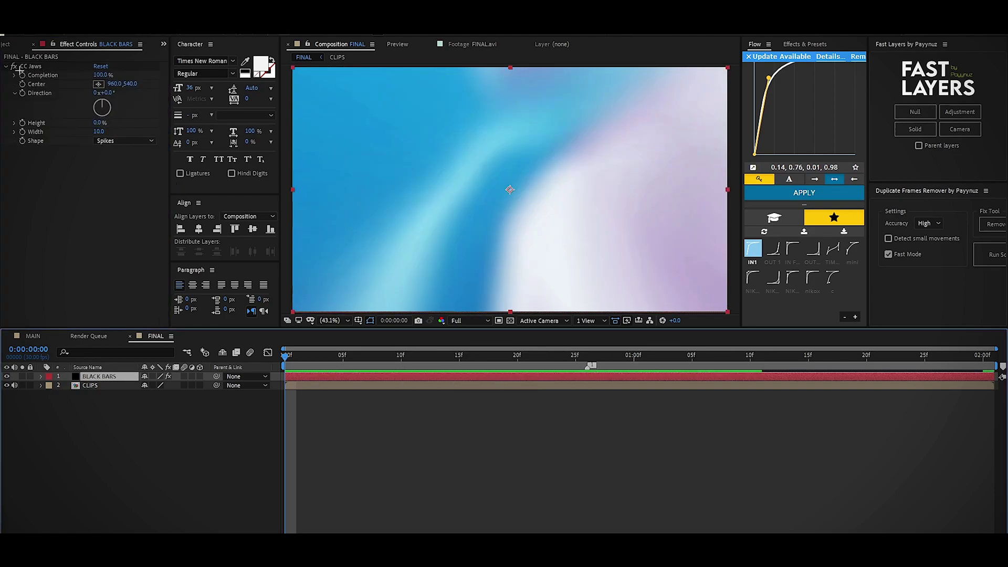
- Keyframe the CC Jaws Completion at 100% on the first frame and 85% at 0:00:00:19
{"action": "key", "text": "space"}
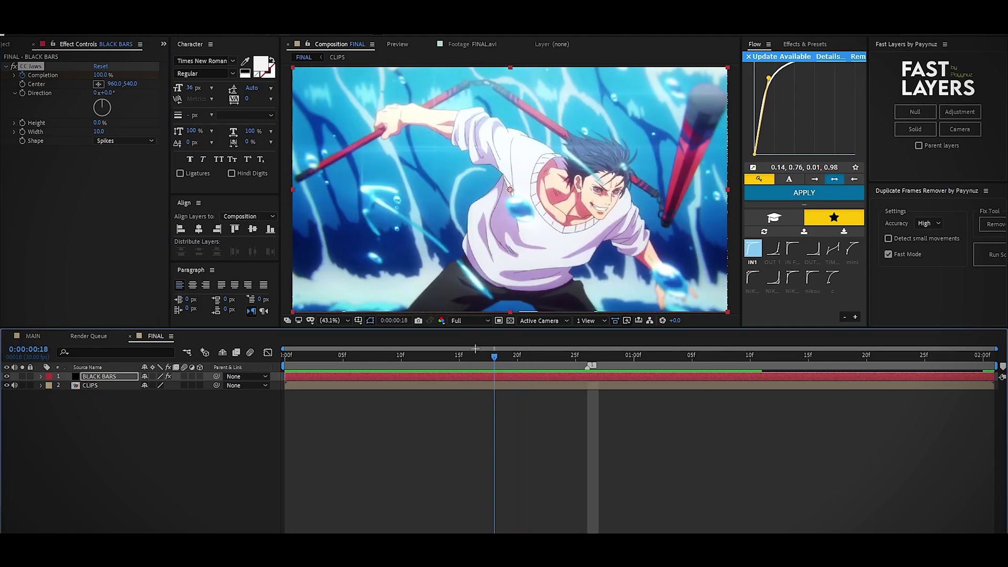
{"action": "left_click", "coordinate": [100, 75]}
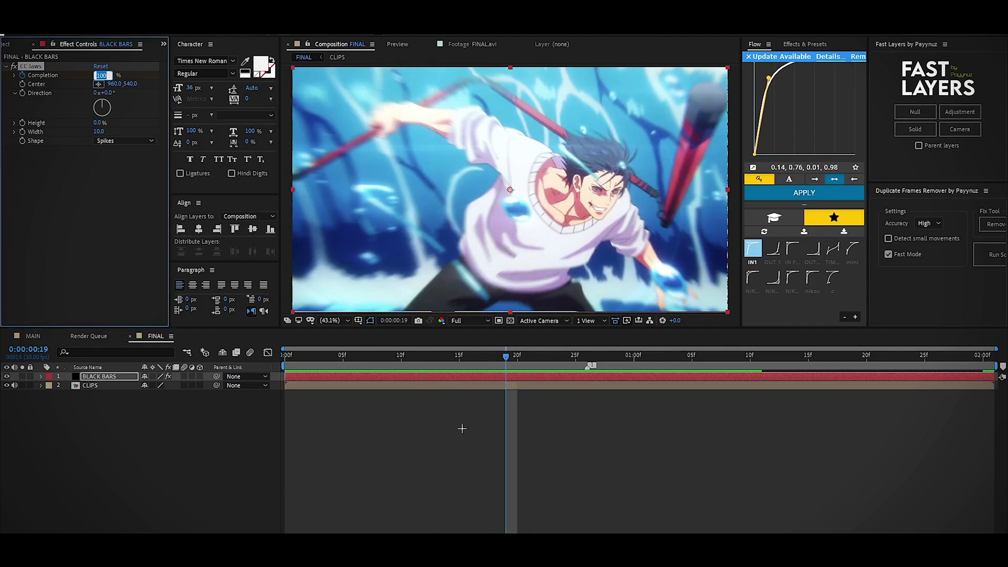
{"action": "key", "text": "Return"}
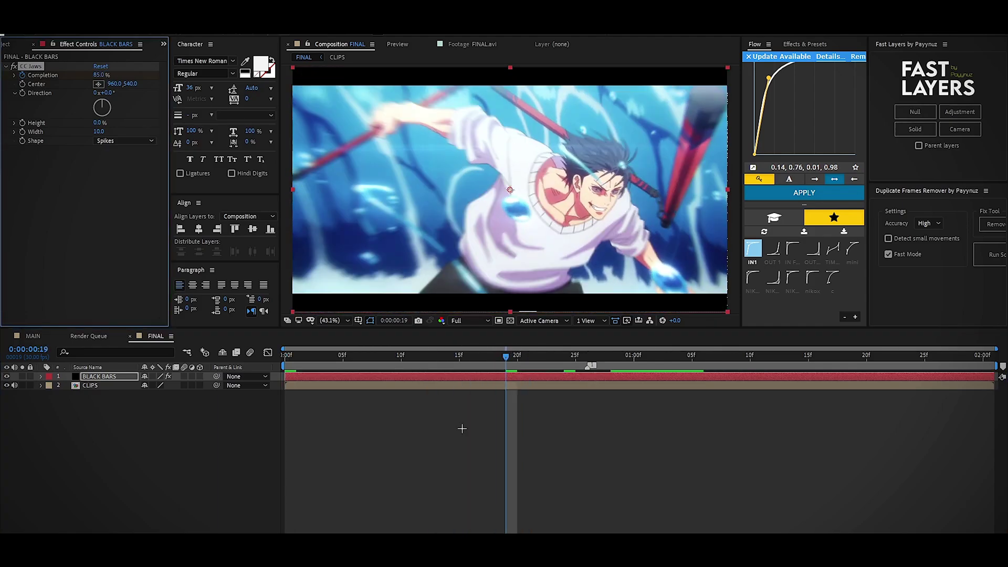
- Add a 100% Completion keyframe after the 85% one and place it at about 0:00:01:17
{"action": "key", "text": "space"}
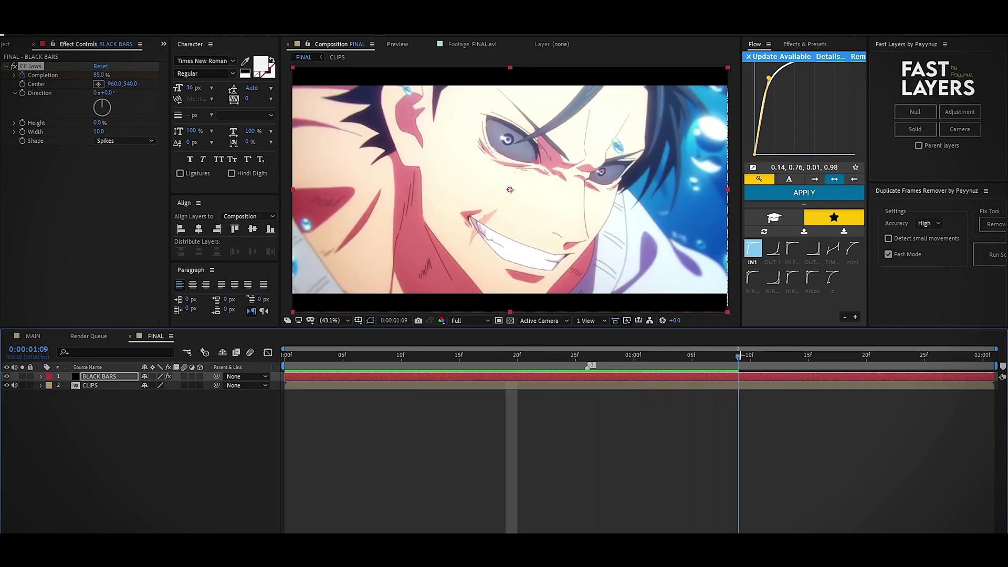
{"action": "left_click_drag", "start_coordinate": [98, 77], "coordinate": [314, 109]}
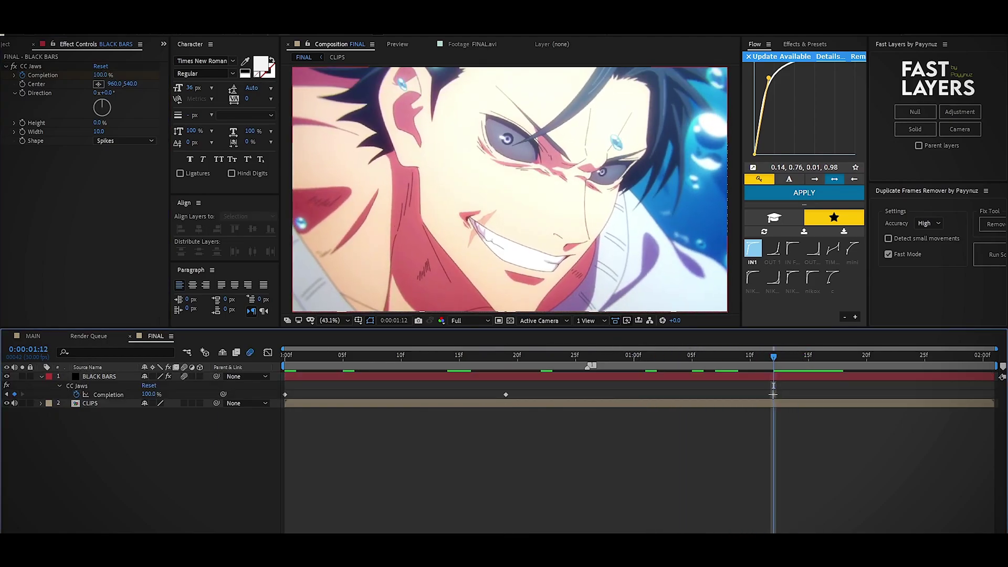
{"action": "left_click_drag", "start_coordinate": [773, 394], "coordinate": [831, 394]}
{"action": "left_click", "coordinate": [792, 384]}
{"action": "left_click_drag", "start_coordinate": [772, 358], "coordinate": [711, 360]}
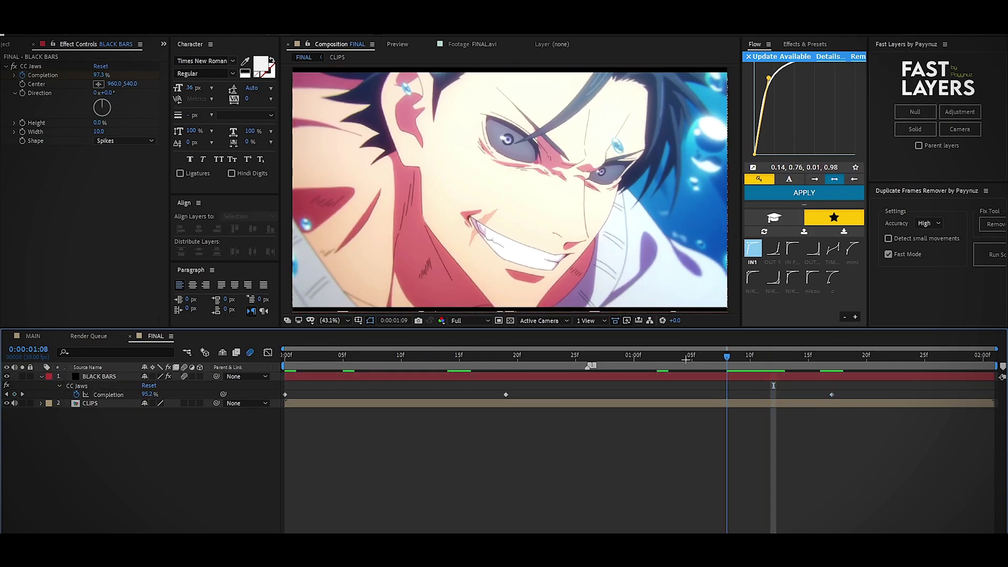
- Apply Easy Ease to all Completion keyframes of the BLACK BARS layer
{"action": "key", "text": "Home"}
{"action": "left_click_drag", "start_coordinate": [270, 385], "coordinate": [926, 414]}
{"action": "left_click", "coordinate": [355, 430]}
- Keyframe the BLACK BARS layer's opacity at 100% on the first frame and 60% at 0:00:00:11
{"action": "left_click", "coordinate": [320, 377]}
{"action": "key", "text": "t"}
{"action": "left_click", "coordinate": [67, 385]}
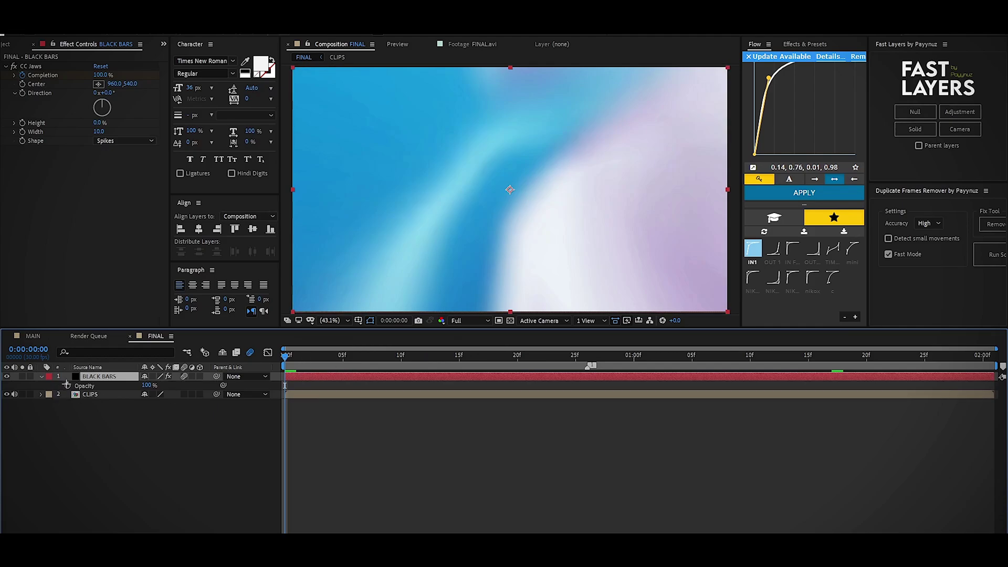
{"action": "left_click_drag", "start_coordinate": [287, 357], "coordinate": [413, 358]}
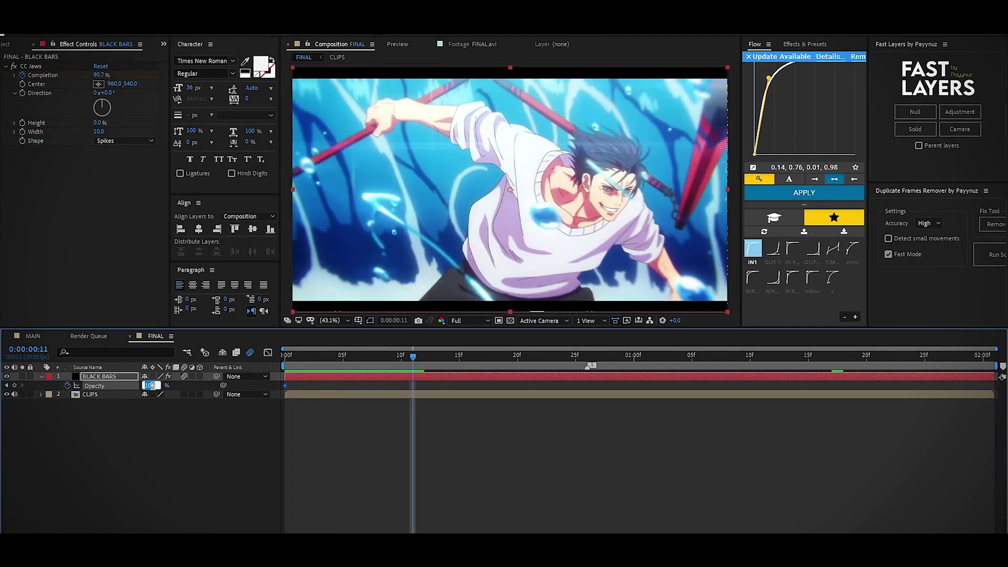
{"action": "type", "text": "60"}
{"action": "key", "text": "Return"}
{"action": "left_click", "coordinate": [422, 416]}
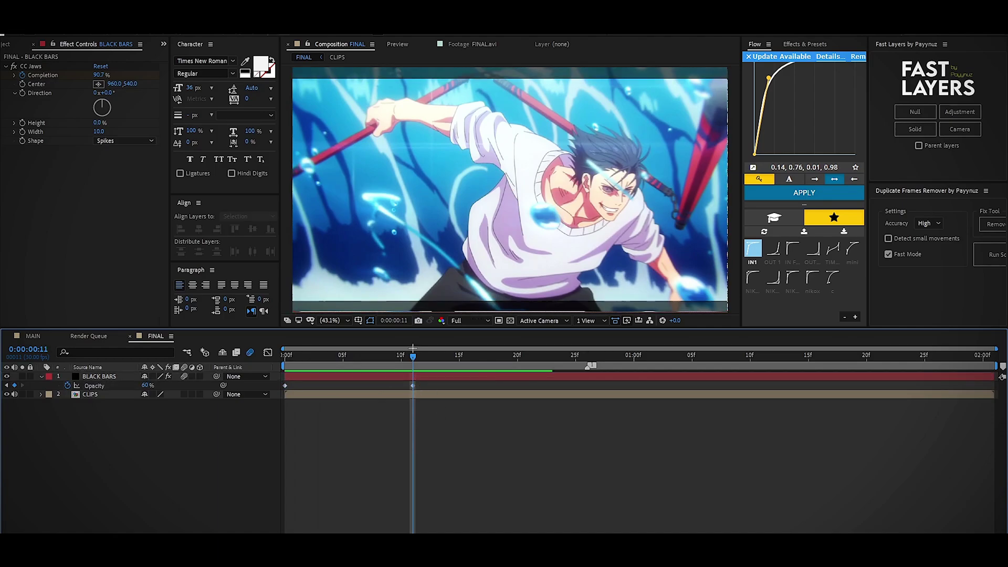
- Add BLACK BARS opacity keyframes of 45% at 0:00:00:20 and 18% at 0:00:00:22
{"action": "key", "text": "space"}
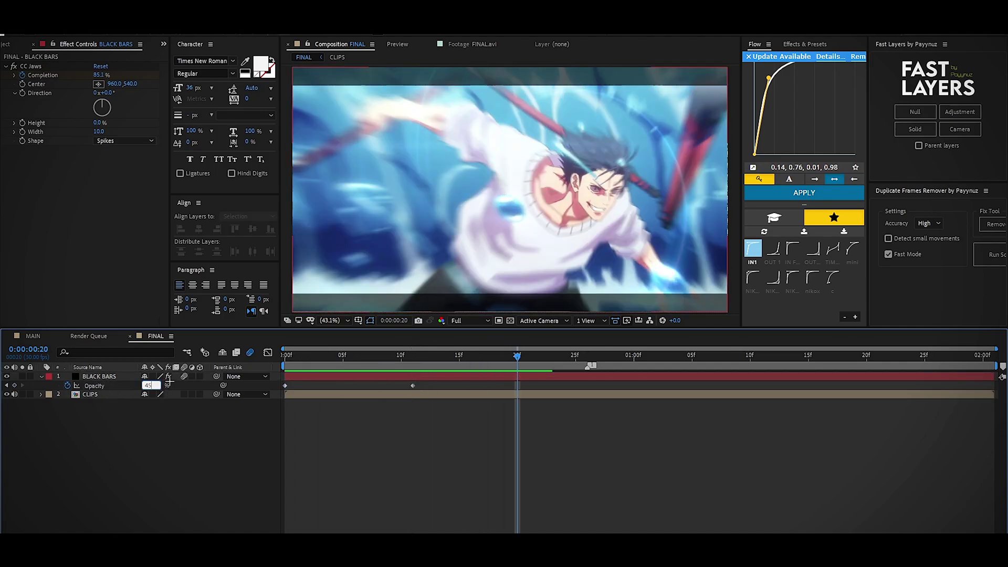
{"action": "key", "text": "Return"}
{"action": "key", "text": "Page_Down"}
{"action": "key", "text": "Page_Down"}
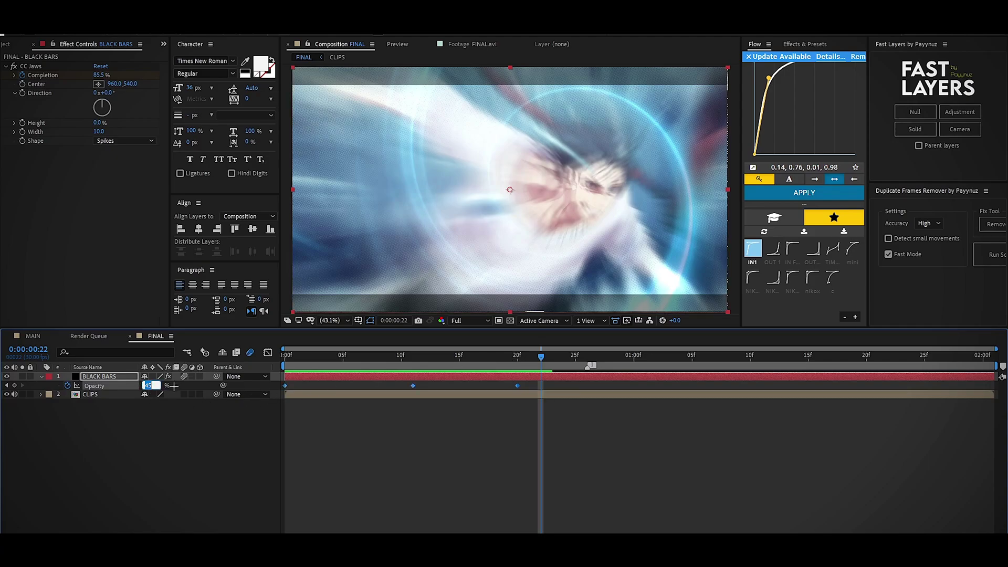
{"action": "key", "text": "Return"}
- Add BLACK BARS opacity keyframes of 75% at 0:00:01:03 and 100% at about 0:00:01:20
{"action": "key", "text": "space"}
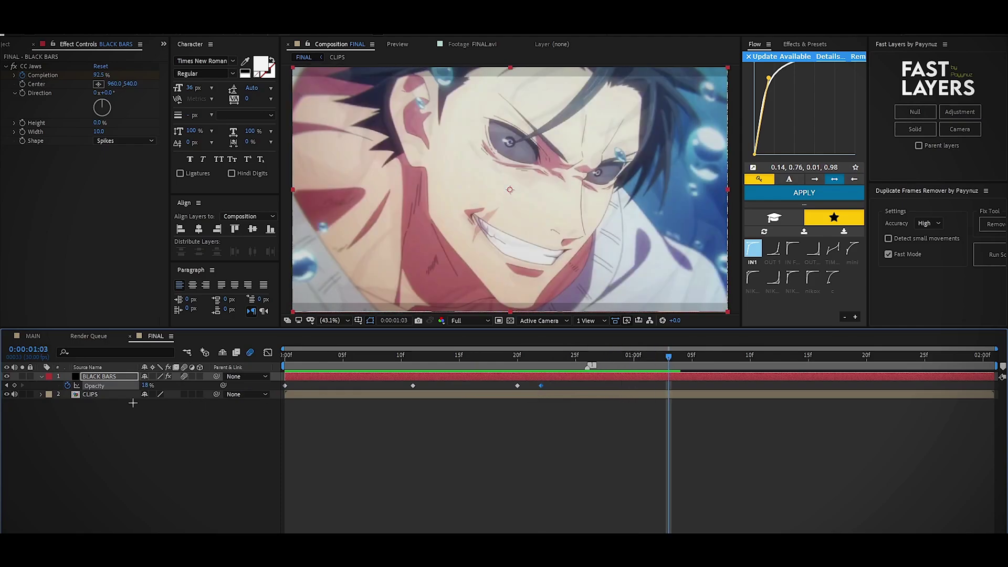
{"action": "key", "text": "Return"}
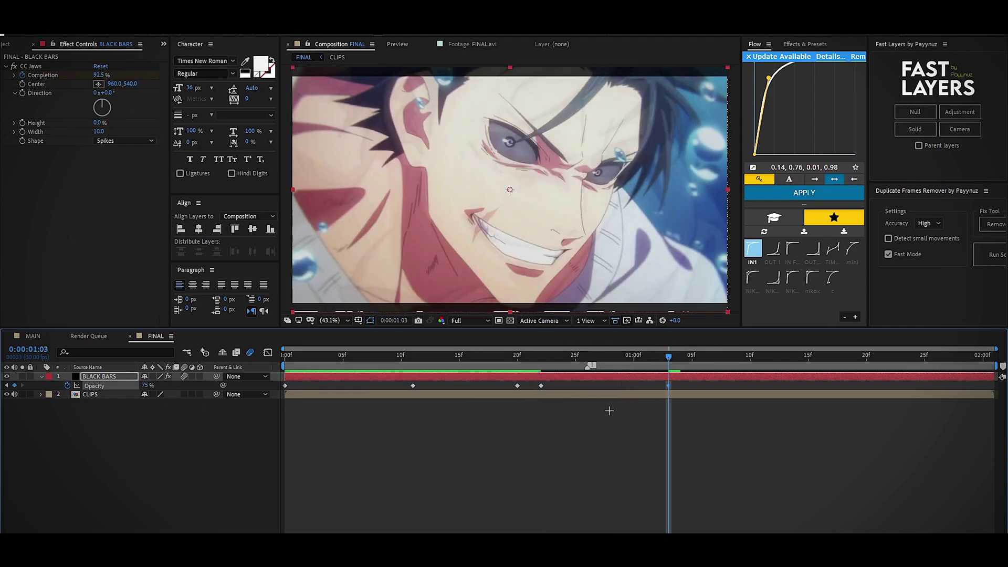
{"action": "key", "text": "space"}
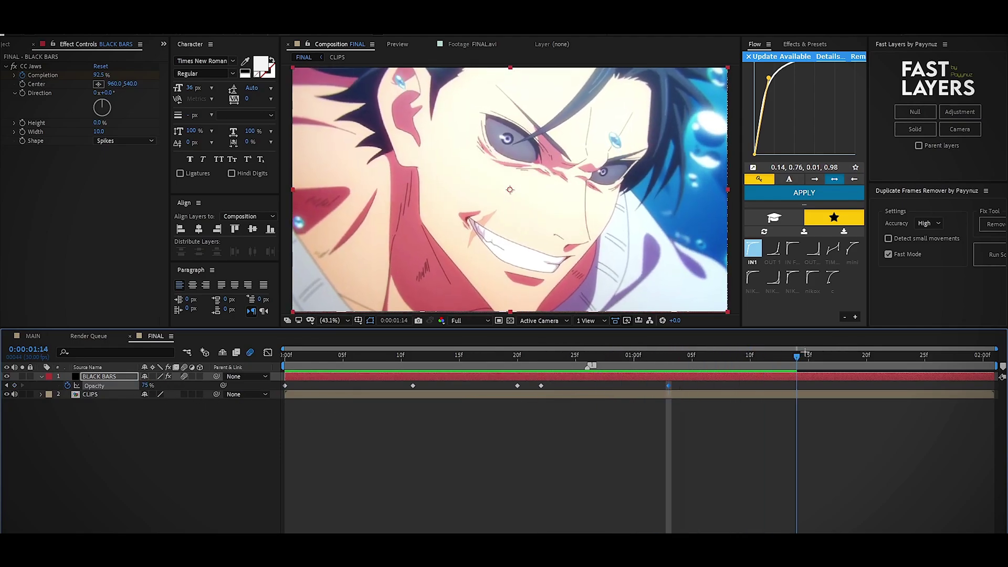
{"action": "left_click_drag", "start_coordinate": [150, 386], "coordinate": [237, 386]}
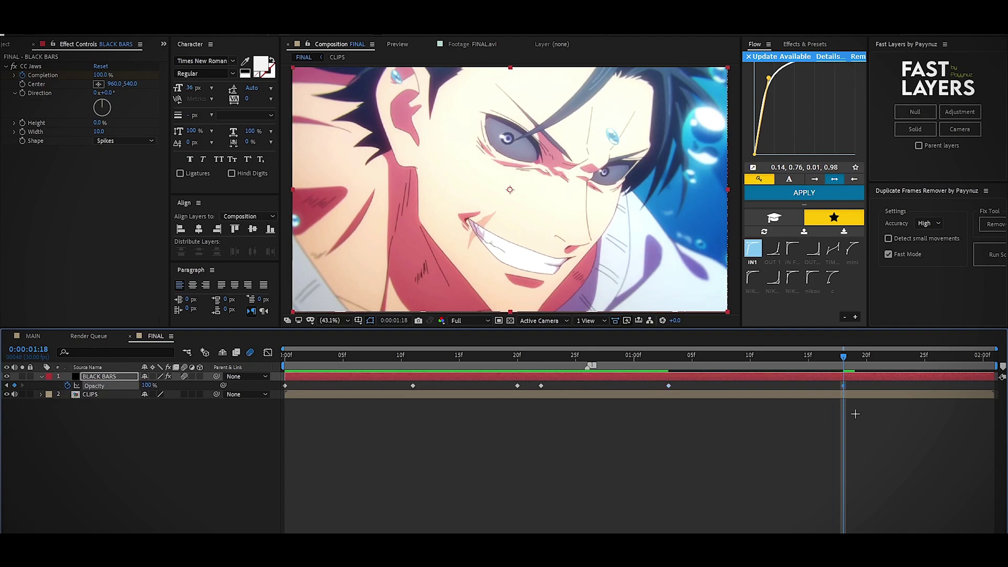
{"action": "left_click_drag", "start_coordinate": [843, 385], "coordinate": [866, 385]}
{"action": "left_click", "coordinate": [877, 433]}
{"action": "key", "text": "Home"}
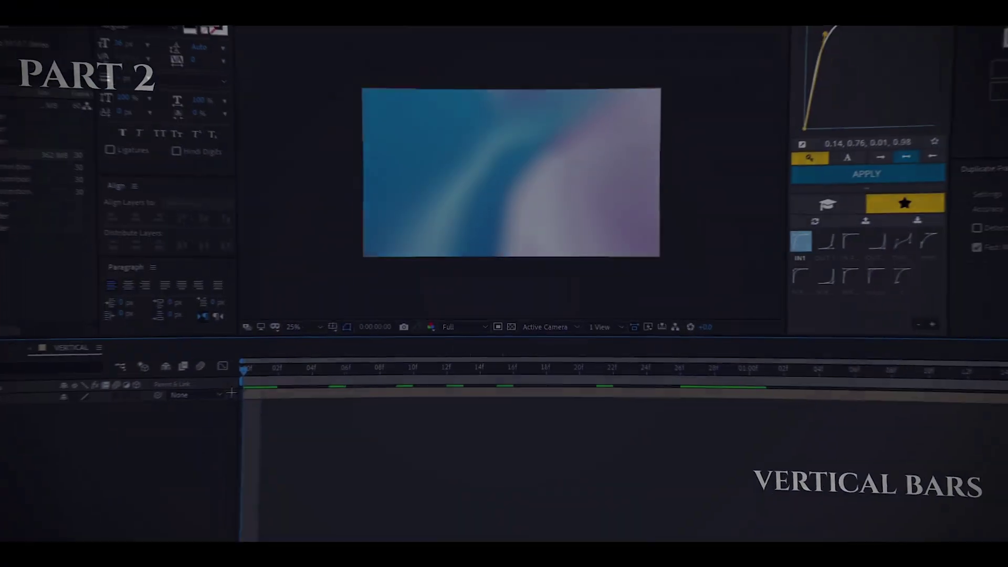
- Add a black 1920 × 1080 solid named VERTICAL BARS to the VERTICAL composition
{"action": "right_click", "coordinate": [278, 378]}
{"action": "mouse_move", "coordinate": [318, 384]}
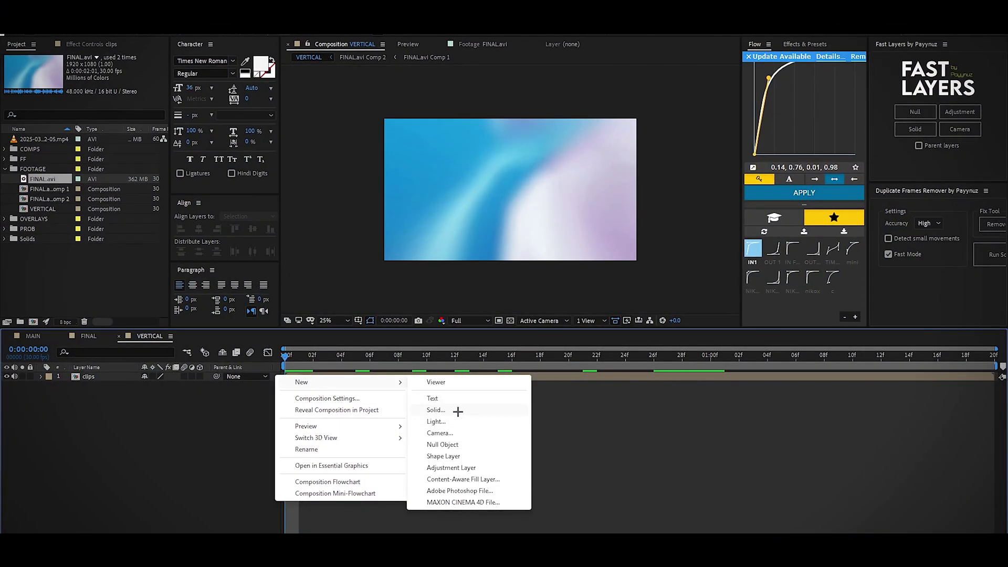
{"action": "left_click", "coordinate": [458, 412]}
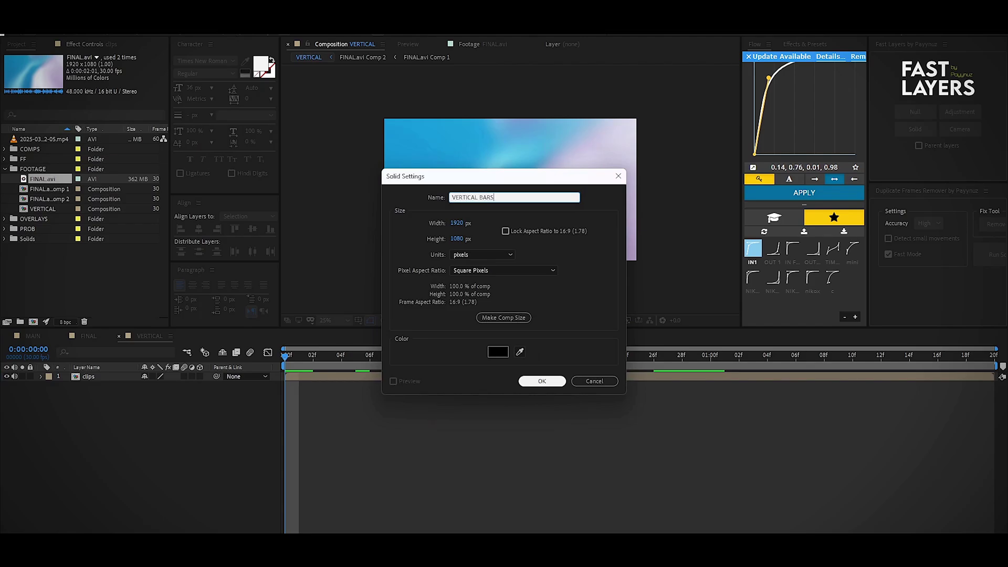
{"action": "left_click", "coordinate": [542, 380]}
- Apply the CC Jaws effect to the VERTICAL BARS solid with Height 0% and Completion keyframed at 100% on the first frame
{"action": "key", "text": "ctrl+space"}
{"action": "type", "text": "cc j"}
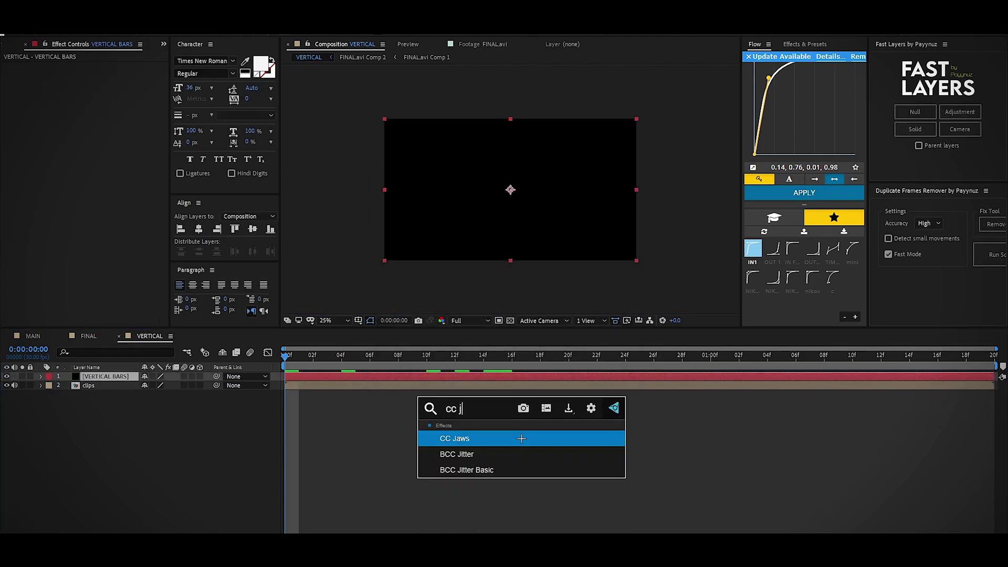
{"action": "type", "text": "aws"}
{"action": "key", "text": "Return"}
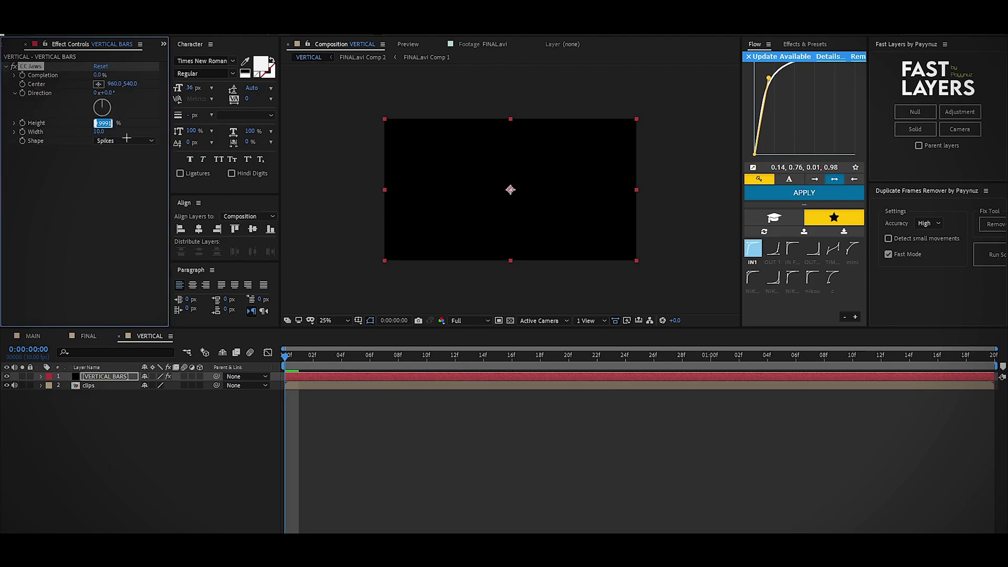
{"action": "type", "text": "100"}
{"action": "key", "text": "Return"}
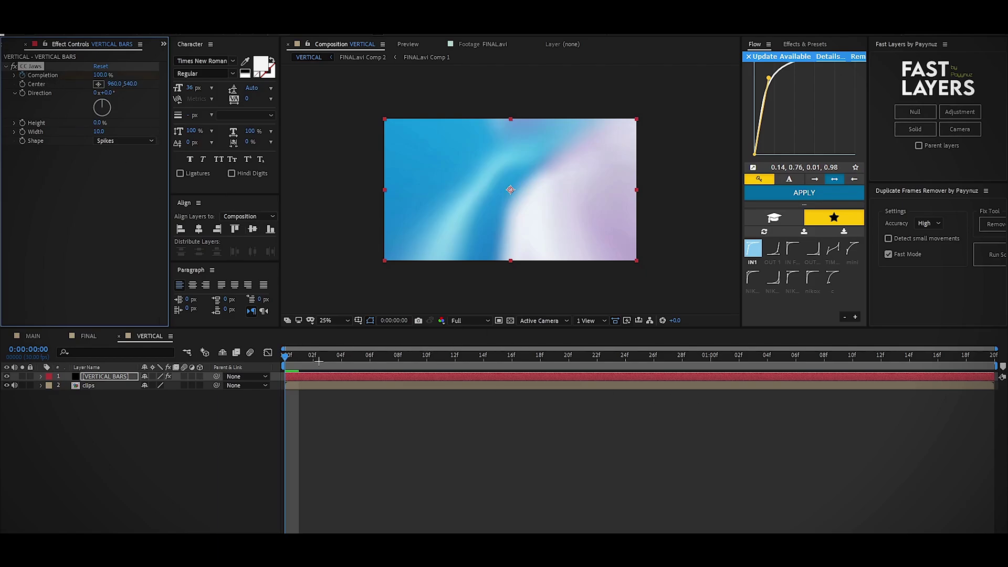
- Keyframe the VERTICAL BARS Completion at 85% at 0:00:00:20 and set the CC Jaws Direction to 90°
{"action": "key", "text": "u"}
{"action": "key", "text": "space"}
{"action": "mouse_move", "coordinate": [588, 359]}
{"action": "left_mouse_down"}
{"action": "mouse_move", "coordinate": [513, 357]}
{"action": "mouse_move", "coordinate": [568, 357]}
{"action": "left_mouse_up"}
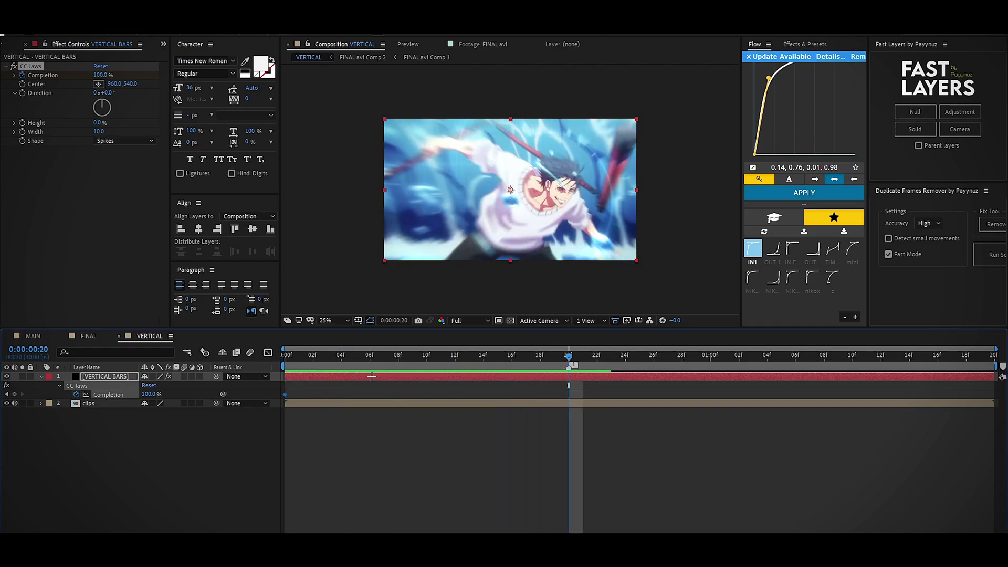
{"action": "left_click", "coordinate": [101, 75]}
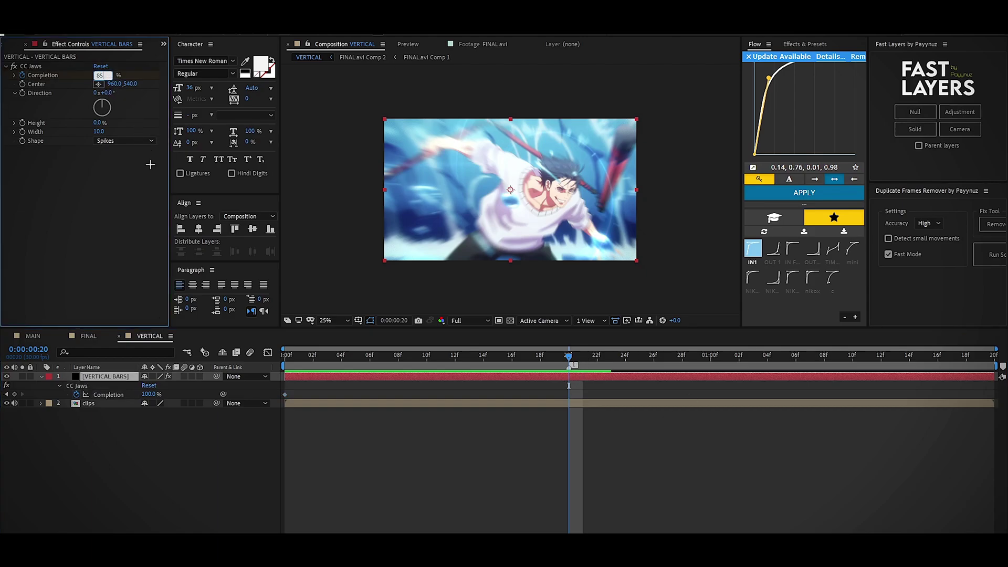
{"action": "key", "text": "Return"}
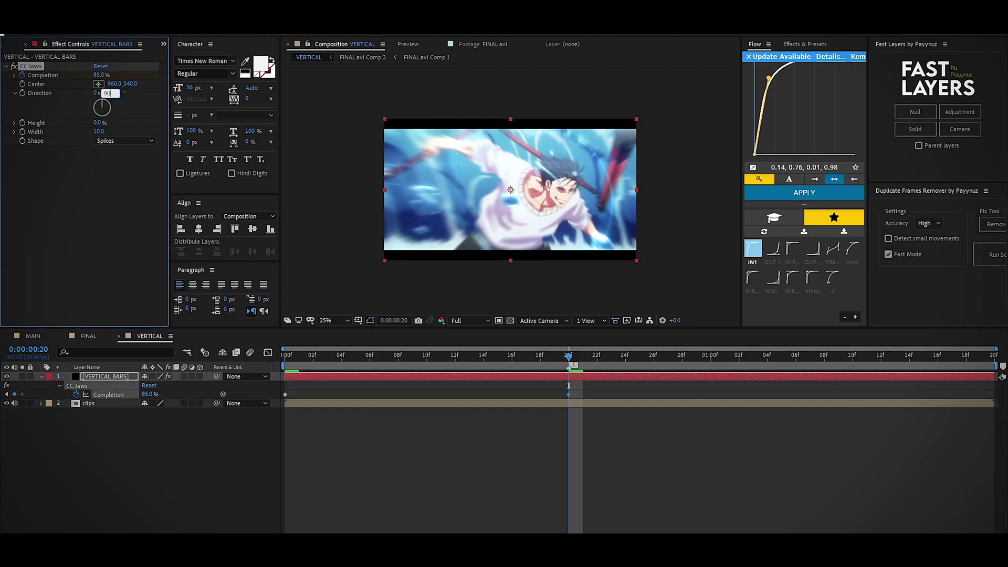
{"action": "type", "text": "90"}
{"action": "key", "text": "Return"}
- Keyframe the Completion at 100% at 0:00:01:08 and move the 85% keyframe to 0:00:00:18
{"action": "left_click_drag", "start_coordinate": [571, 353], "coordinate": [824, 351]}
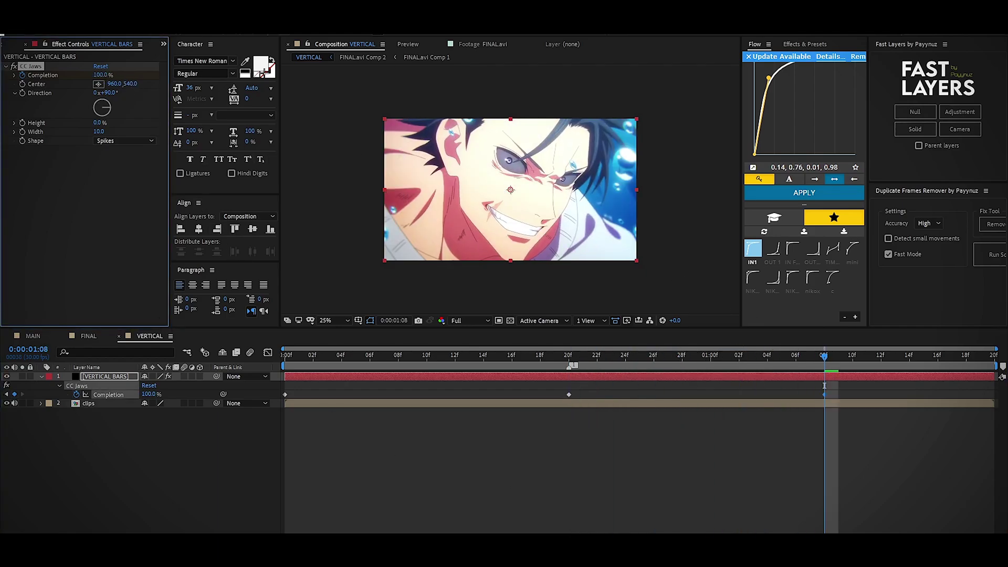
{"action": "key", "text": "Page_Down"}
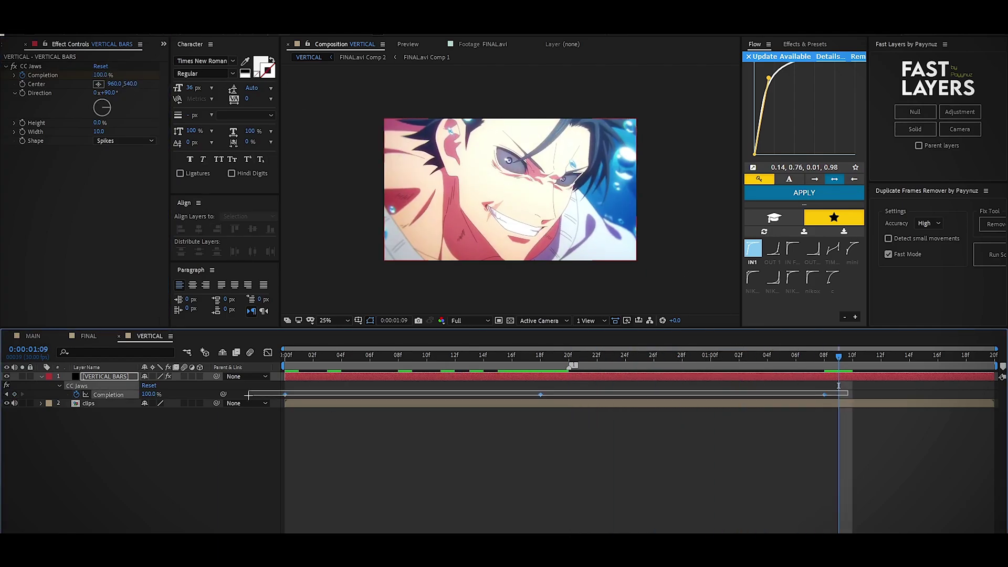
- Ease the VERTICAL BARS Completion keyframes and shorten the first keyframe's outgoing handle in the speed graph
{"action": "left_click", "coordinate": [267, 353]}
{"action": "left_click_drag", "start_coordinate": [597, 452], "coordinate": [283, 477]}
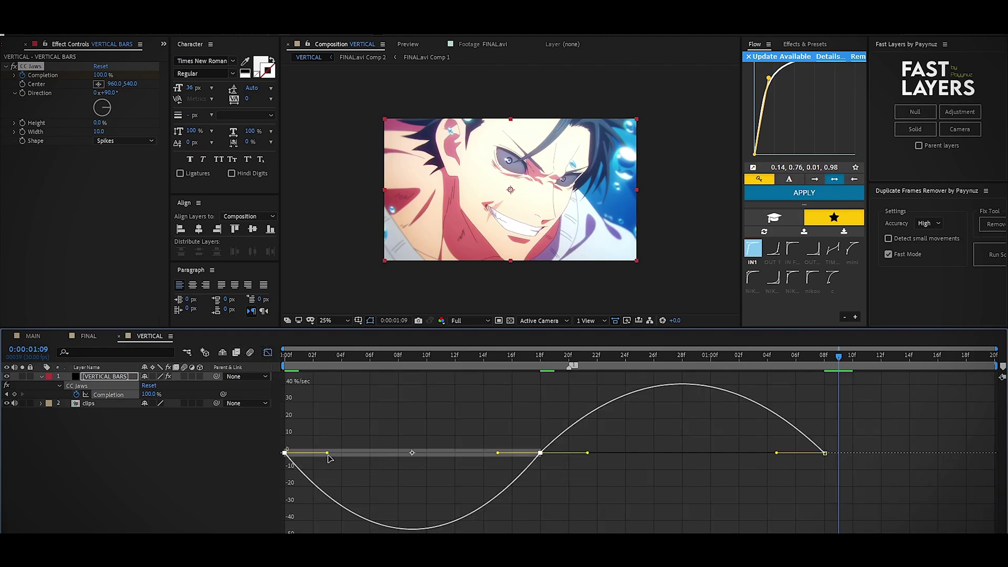
{"action": "left_click_drag", "start_coordinate": [328, 455], "coordinate": [299, 453]}
{"action": "key", "text": "space"}
{"action": "key", "text": "shift+F3"}
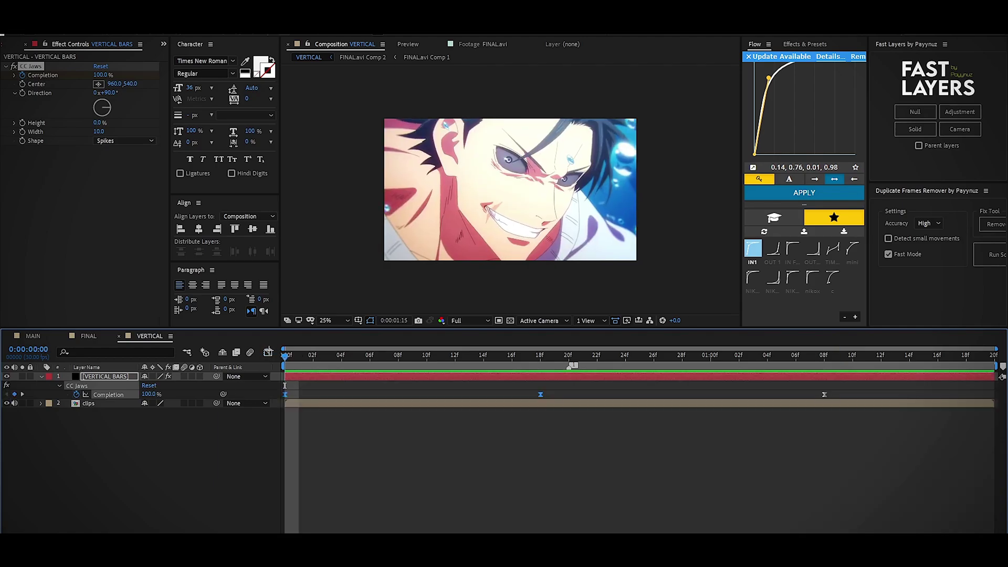
- Animate the VERTICAL BARS Opacity with a keyframe on the first frame and another at 0:00:00:10
{"action": "left_click", "coordinate": [316, 375]}
{"action": "key", "text": "t"}
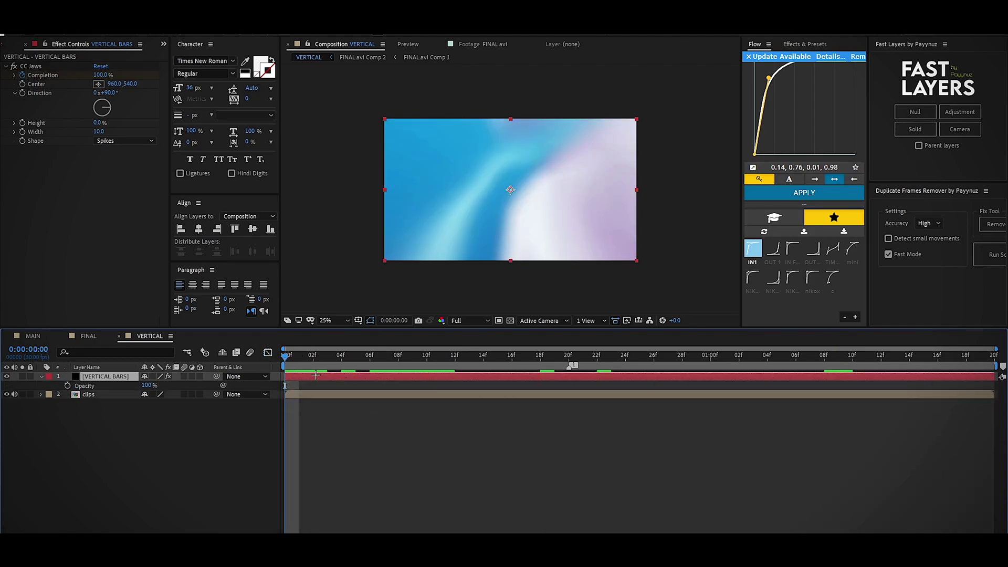
{"action": "key", "text": "u"}
{"action": "left_click", "coordinate": [425, 356]}
{"action": "left_click", "coordinate": [68, 459]}
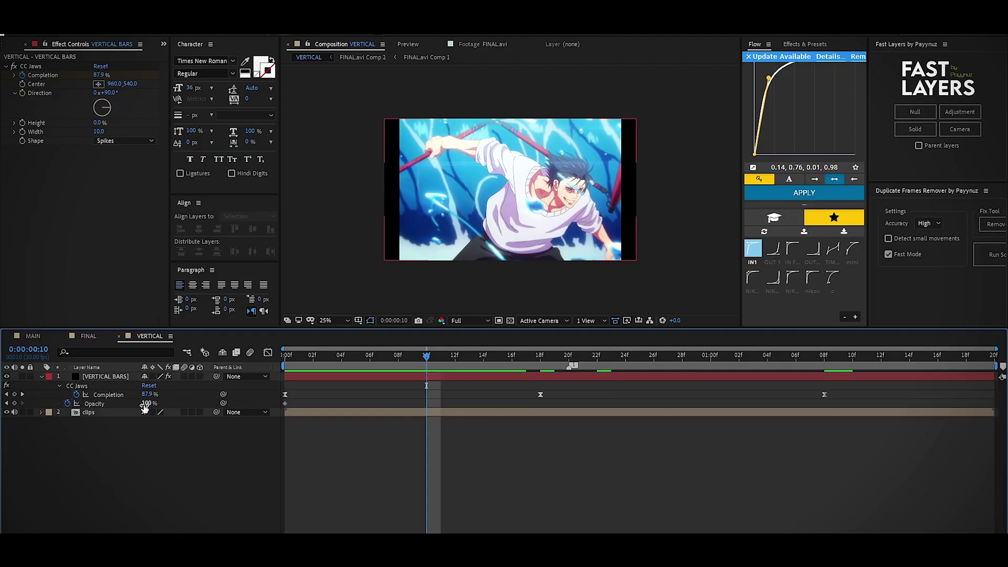
{"action": "key", "text": "Return"}
- Continue the VERTICAL BARS Opacity animation up to 0:00:01:08 with the values 25% and 100%, and preview it from the start
{"action": "left_click_drag", "start_coordinate": [426, 356], "coordinate": [824, 357]}
{"action": "left_click", "coordinate": [147, 404]}
{"action": "type", "text": "25"}
{"action": "key", "text": "Return"}
{"action": "key", "text": "Return"}
{"action": "left_click", "coordinate": [148, 404]}
{"action": "type", "text": "100"}
{"action": "key", "text": "Return"}
{"action": "key", "text": "Home"}
{"action": "key", "text": "space"}
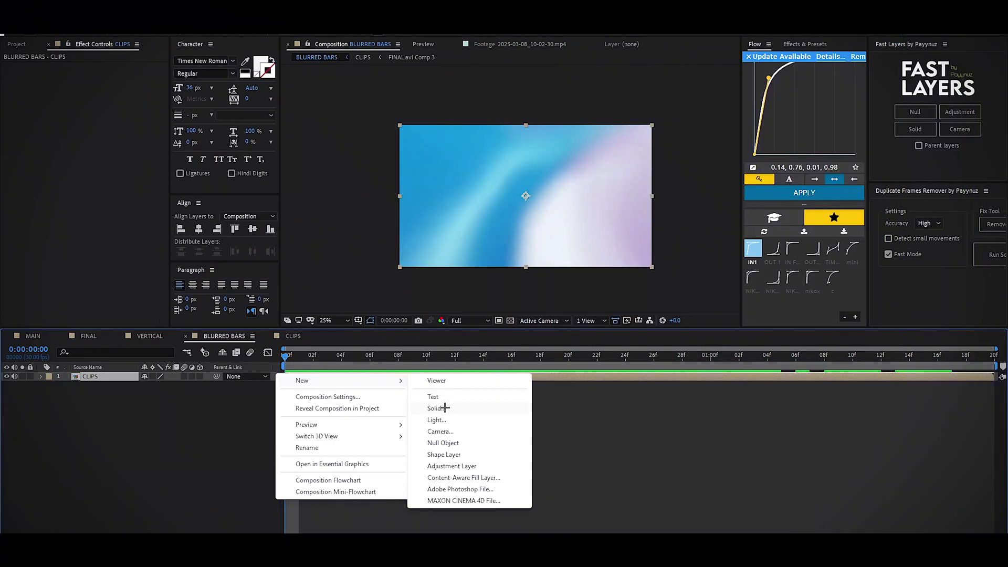
- Create a black solid named BLUR BARS above the CLIPS layer in the BLURRED BARS composition
{"action": "left_click", "coordinate": [444, 405]}
{"action": "type", "text": "BLUR BARS"}
{"action": "left_click", "coordinate": [552, 379]}
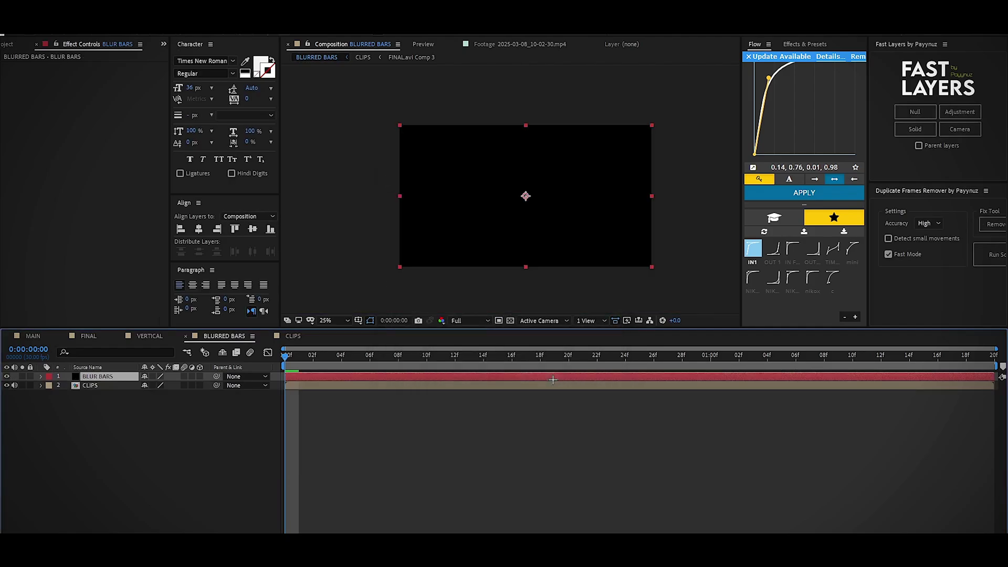
- Apply CC Jaws to the BLUR BARS solid with Completion 88% and Height 0%
{"action": "key", "text": "ctrl+space"}
{"action": "type", "text": "cc jaw"}
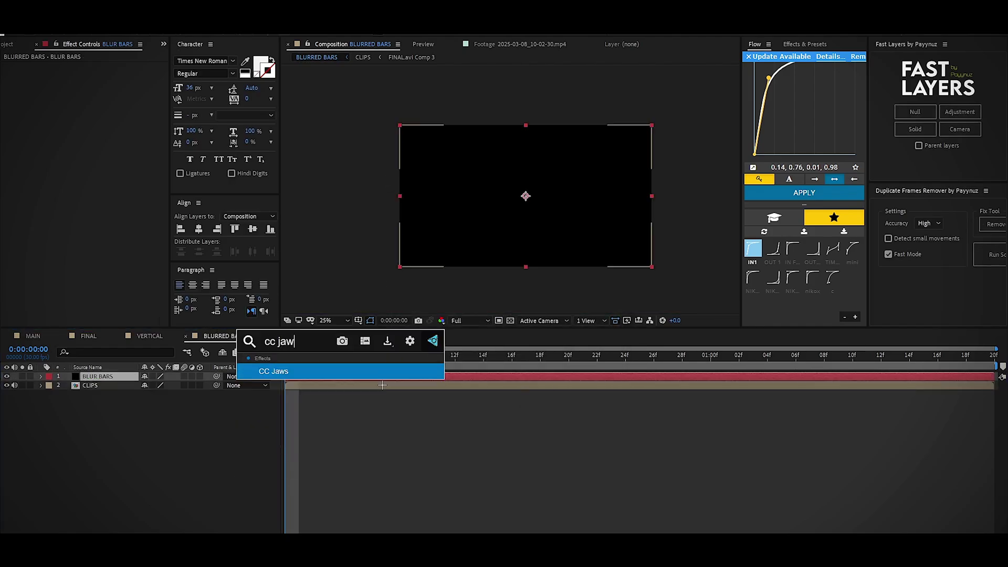
{"action": "key", "text": "Return"}
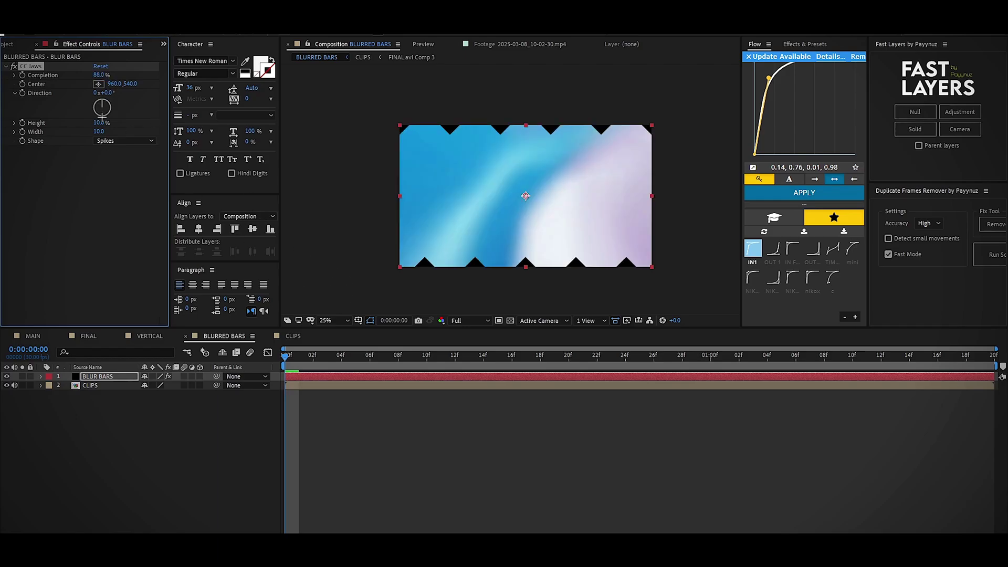
{"action": "key", "text": "Return"}
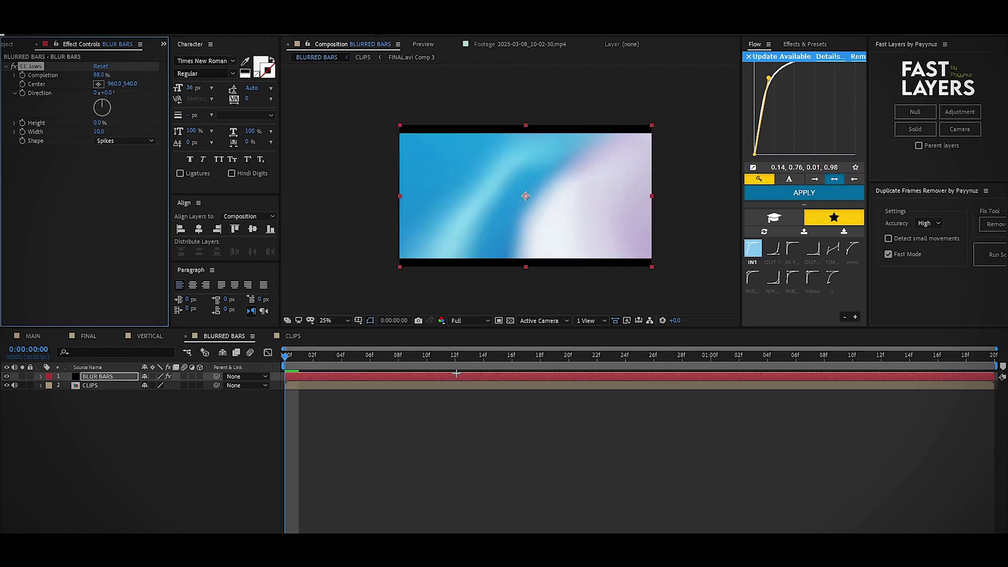
- Pre-compose the BLUR BARS solid and turn the resulting layer into an adjustment layer
{"action": "left_click", "coordinate": [456, 374]}
{"action": "key", "text": "ctrl+shift+c"}
{"action": "left_click", "coordinate": [528, 356]}
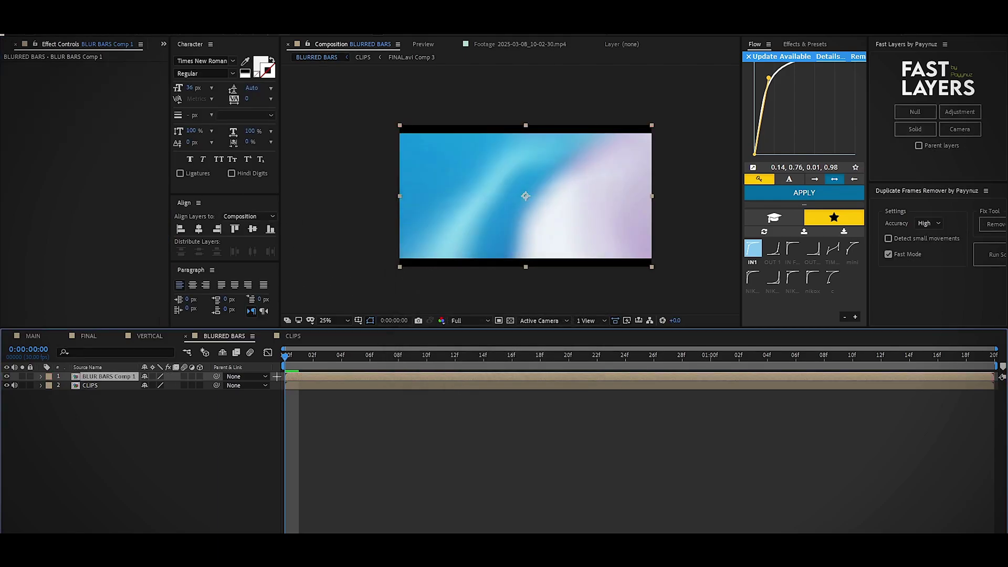
{"action": "left_click", "coordinate": [191, 377]}
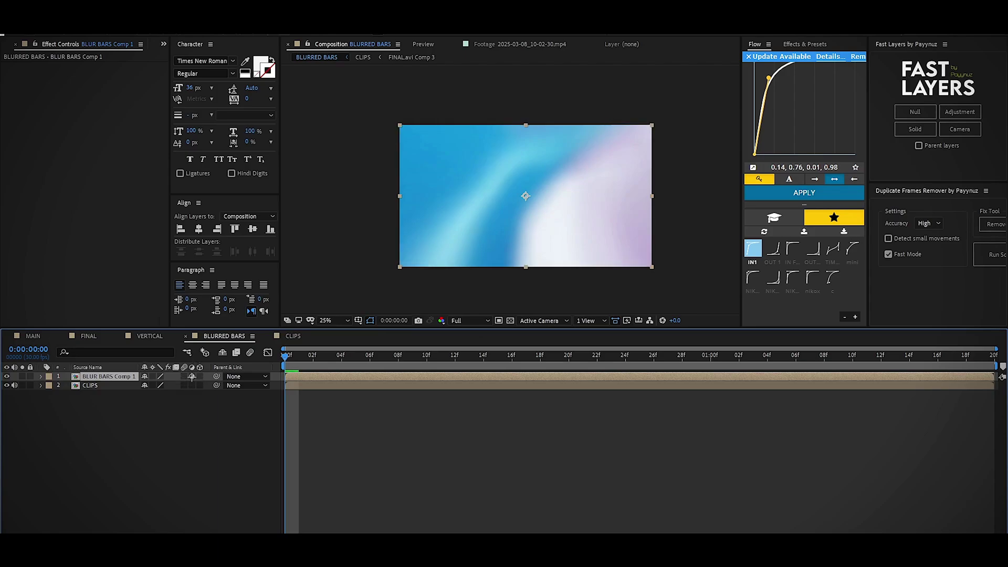
- Apply BCC Lens Blur OBS to the BLUR BARS pre-comp with Iris Scale 75 and Gamma 550
{"action": "key", "text": "ctrl+space"}
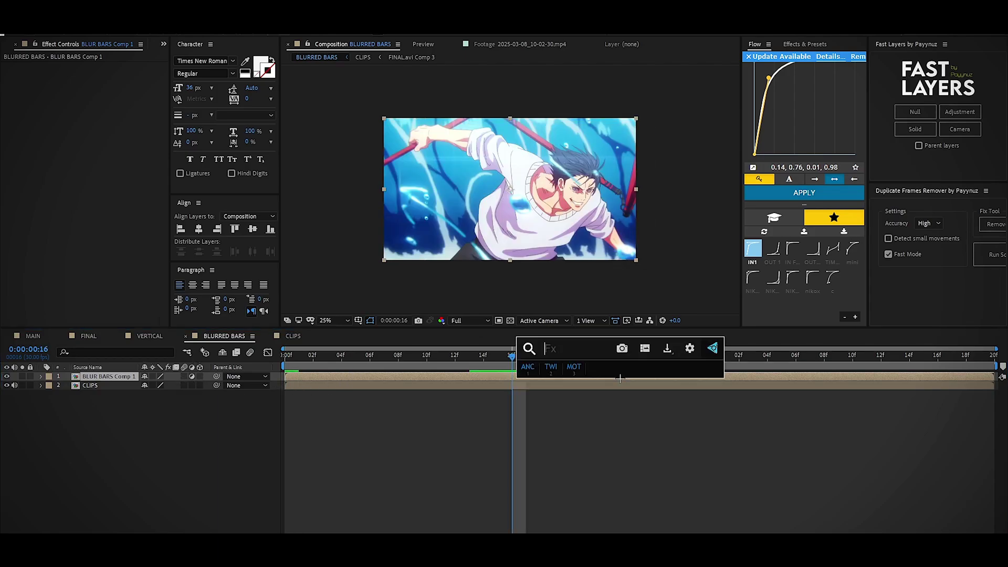
{"action": "type", "text": "bcc"}
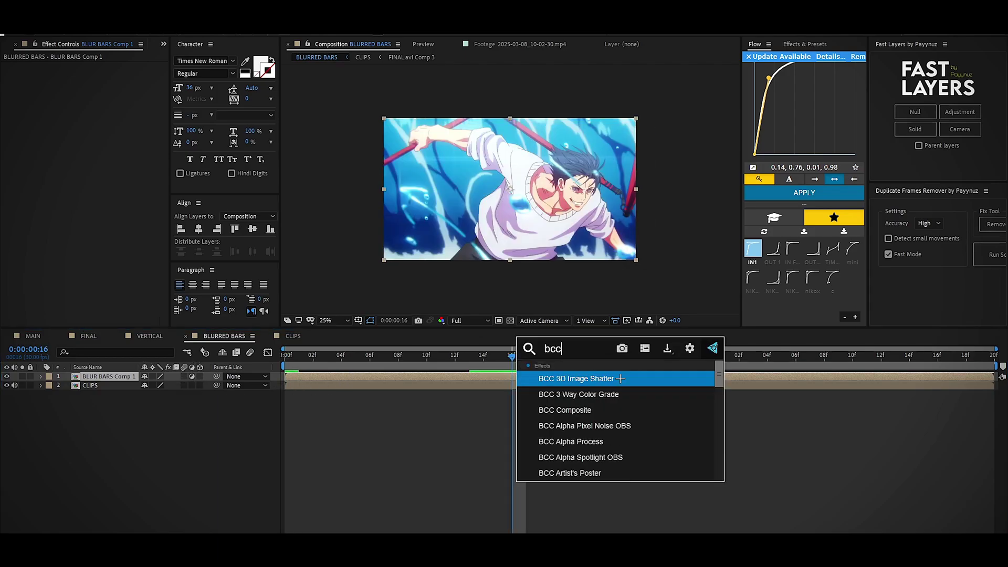
{"action": "type", "text": " len"}
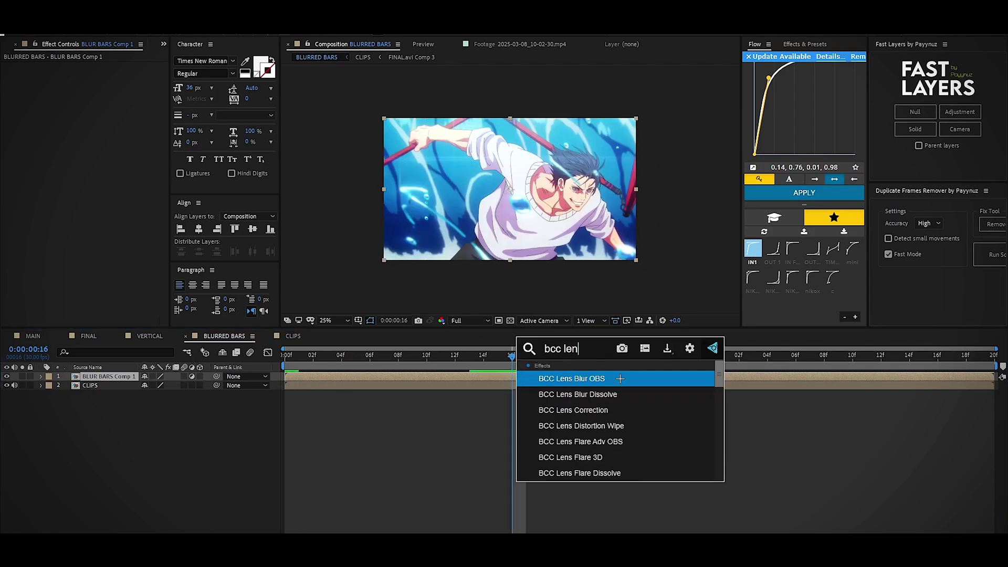
{"action": "key", "text": "Return"}
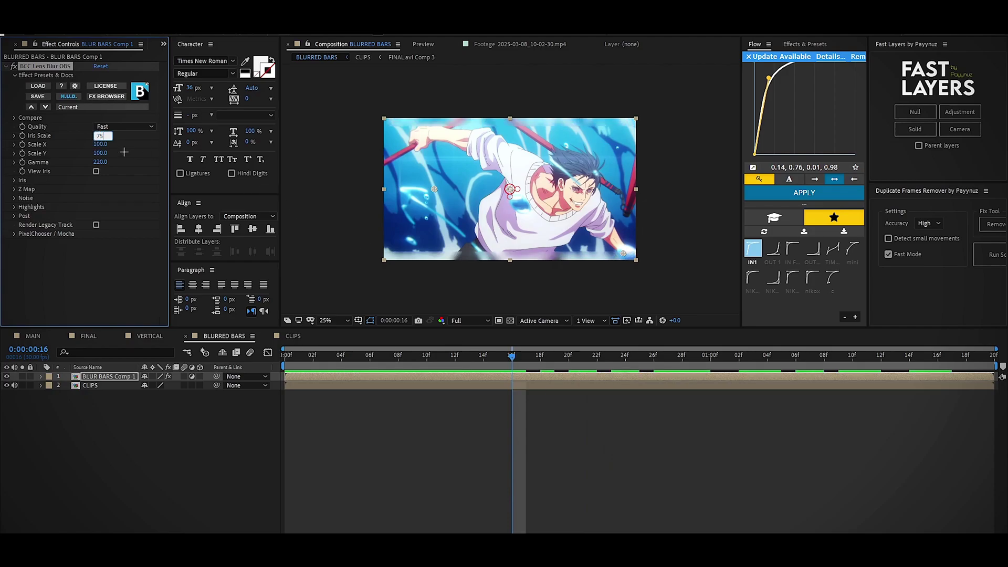
{"action": "key", "text": "Return"}
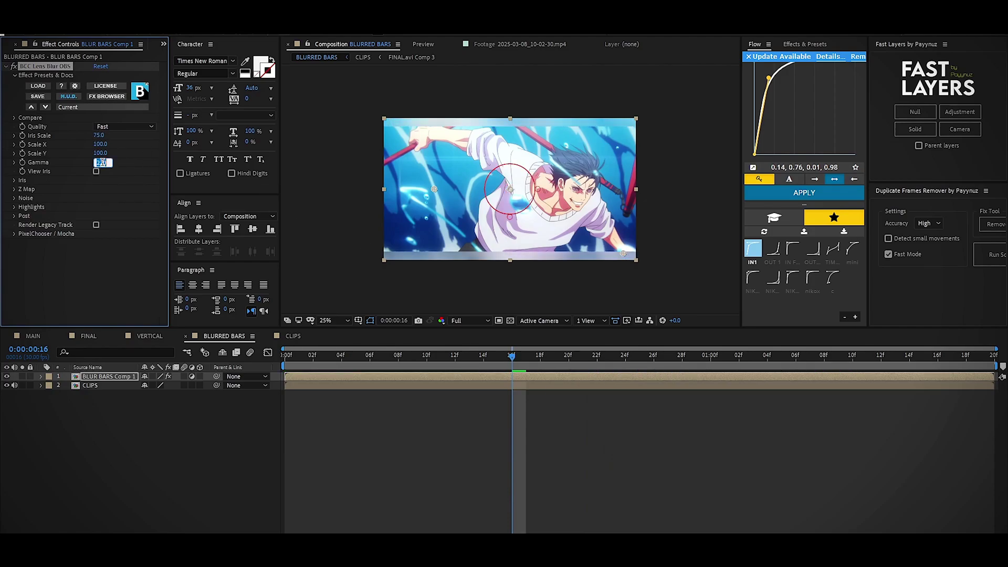
{"action": "key", "text": "Return"}
- Apply BCC Brightness-Contrast to the BLUR BARS pre-comp and set a negative Brightness value
{"action": "key", "text": "ctrl+space"}
{"action": "type", "text": "brig"}
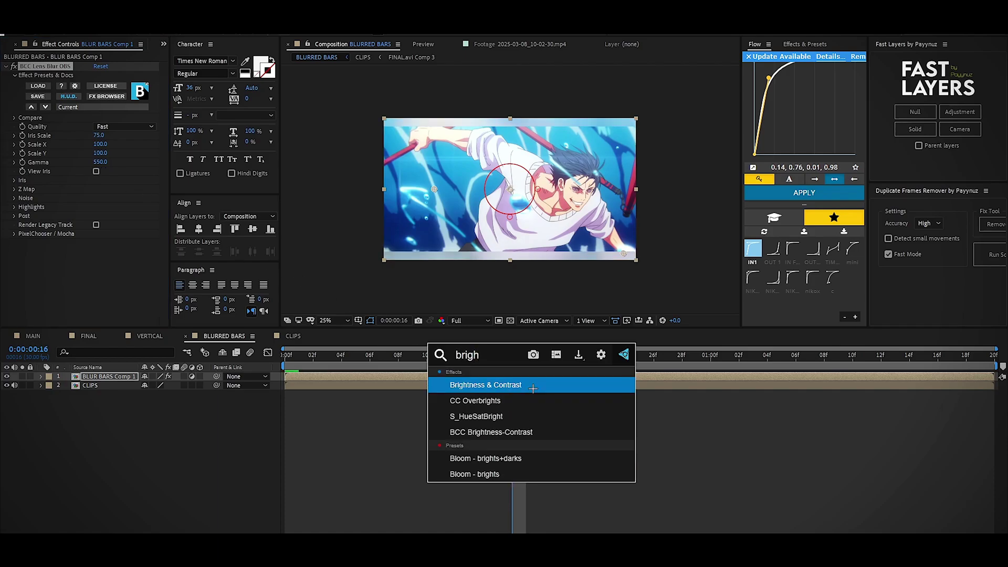
{"action": "left_click", "coordinate": [529, 431]}
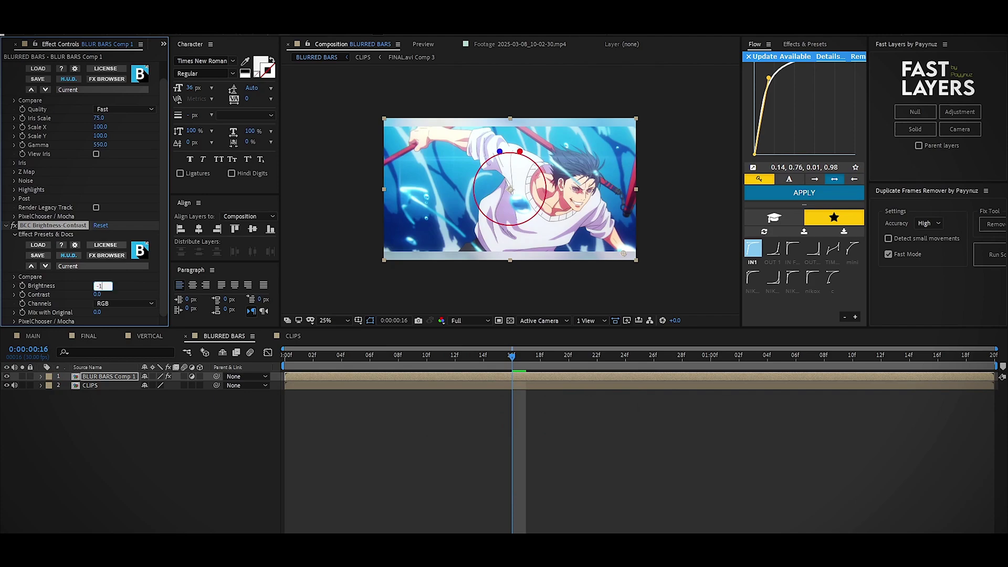
{"action": "key", "text": "Return"}
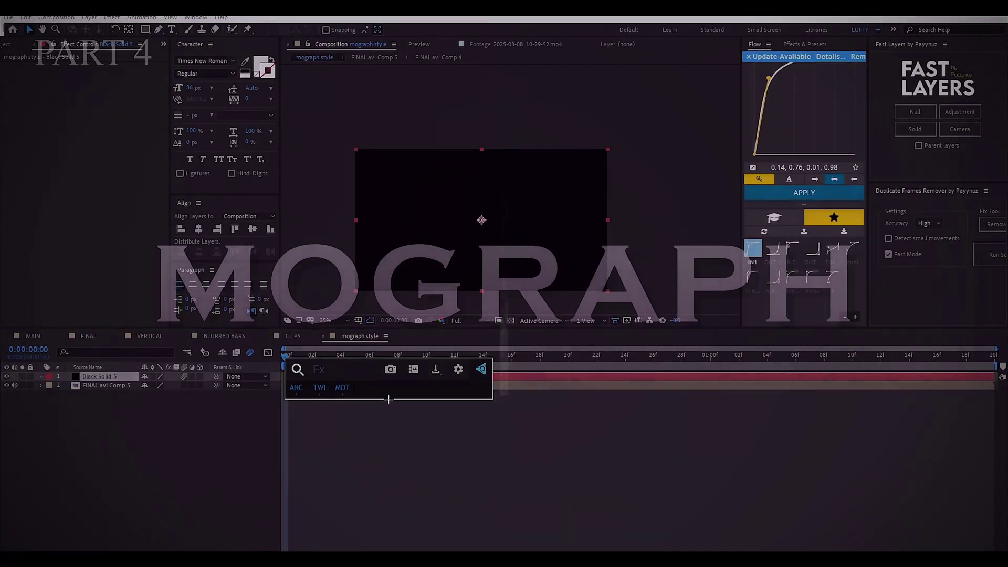
- Apply CC Jaws to the black solid in the mograph style composition with Completion 85% and Height 0%
{"action": "key", "text": "ctrl+space"}
{"action": "type", "text": "cc jaws"}
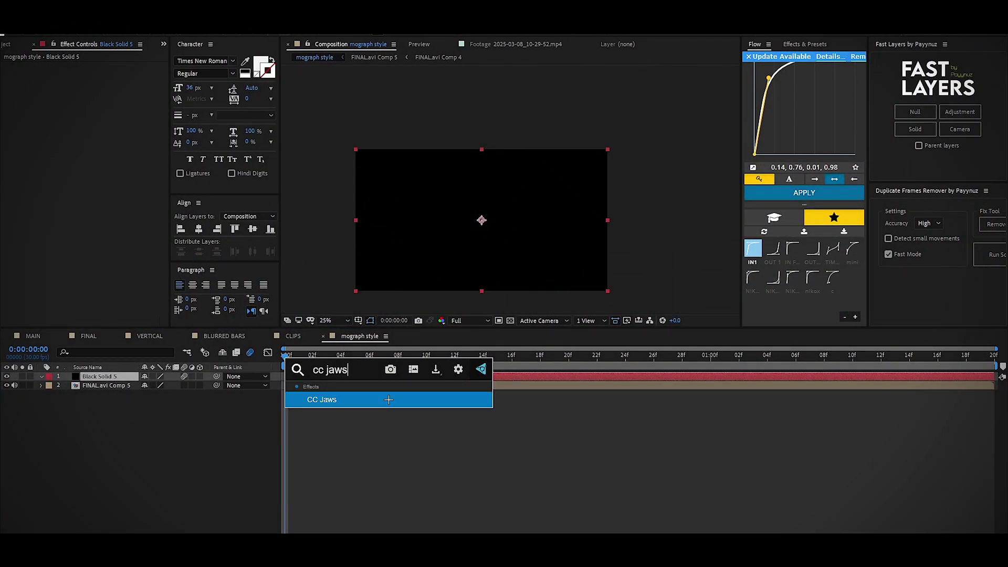
{"action": "key", "text": "Return"}
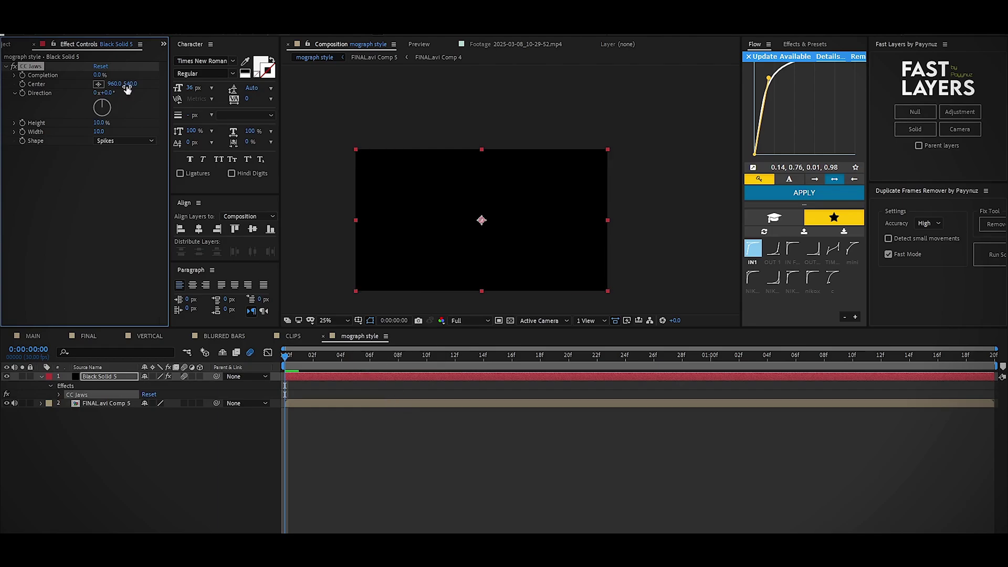
{"action": "type", "text": "85"}
{"action": "key", "text": "Return"}
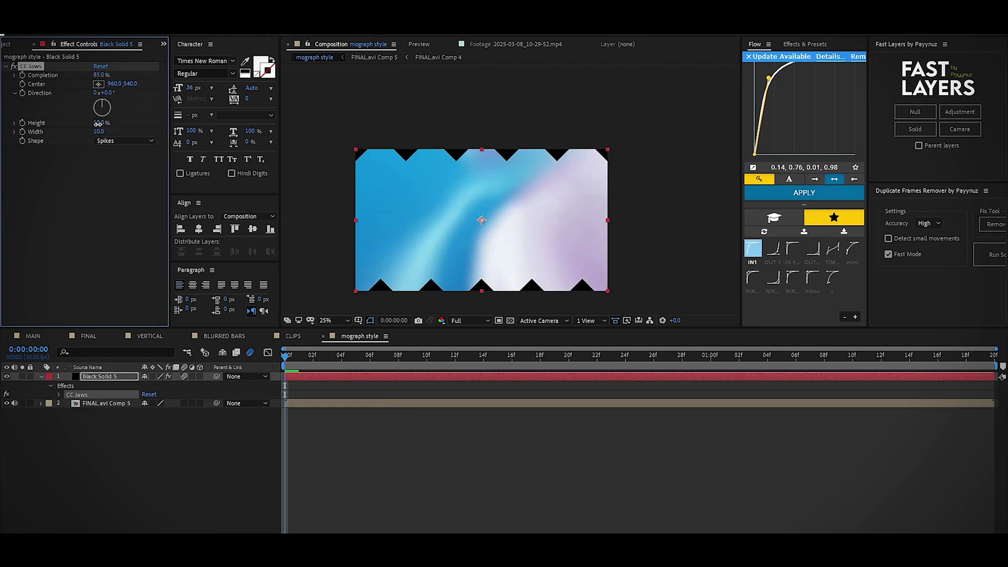
{"action": "key", "text": "Return"}
- Apply Wave Warp to the black solid with Wave Width 300 and Wave Speed 0.4
{"action": "key", "text": "ctrl+space"}
{"action": "type", "text": "wa"}
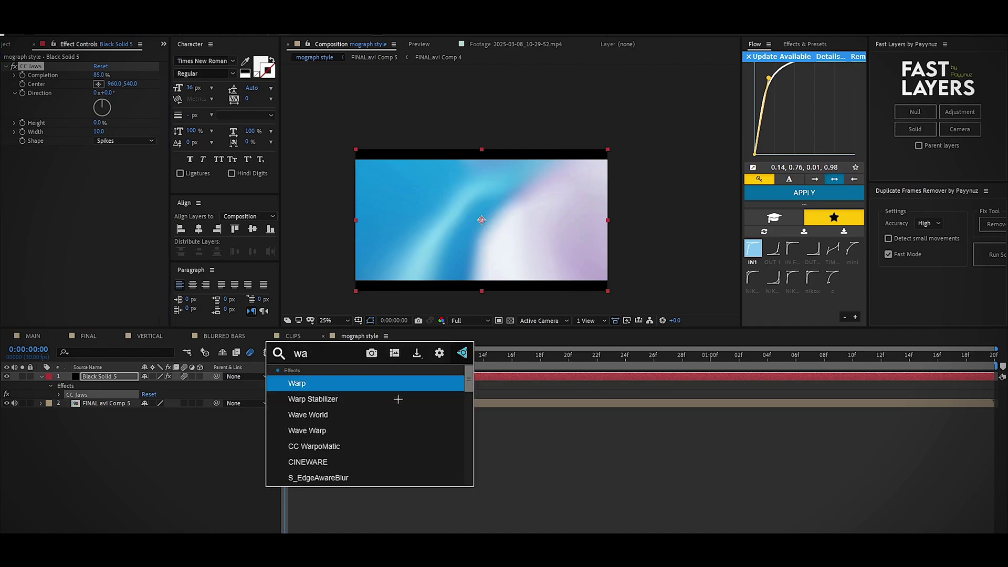
{"action": "type", "text": "ve"}
{"action": "left_click", "coordinate": [383, 399]}
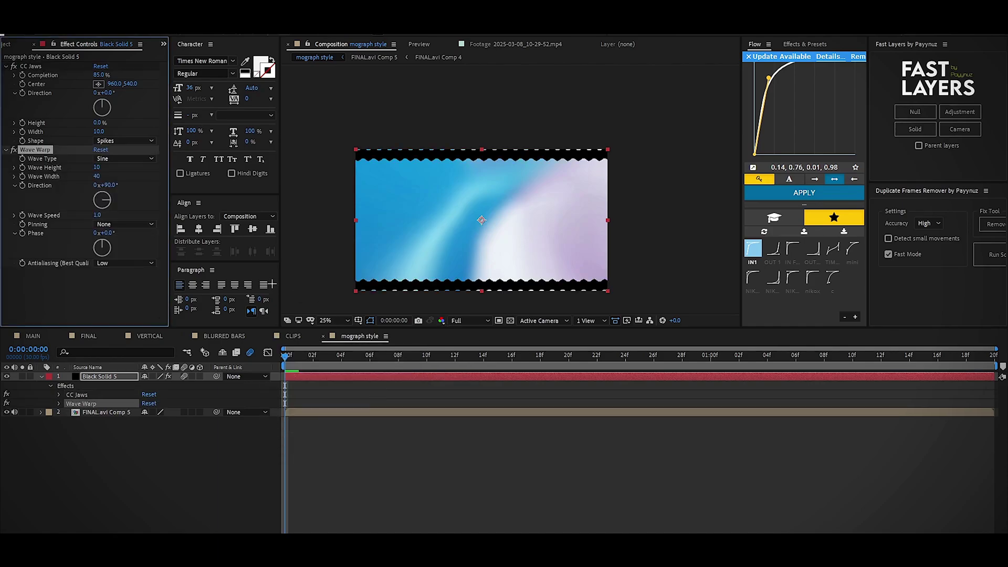
{"action": "left_click", "coordinate": [107, 177]}
{"action": "type", "text": "300"}
{"action": "key", "text": "Return"}
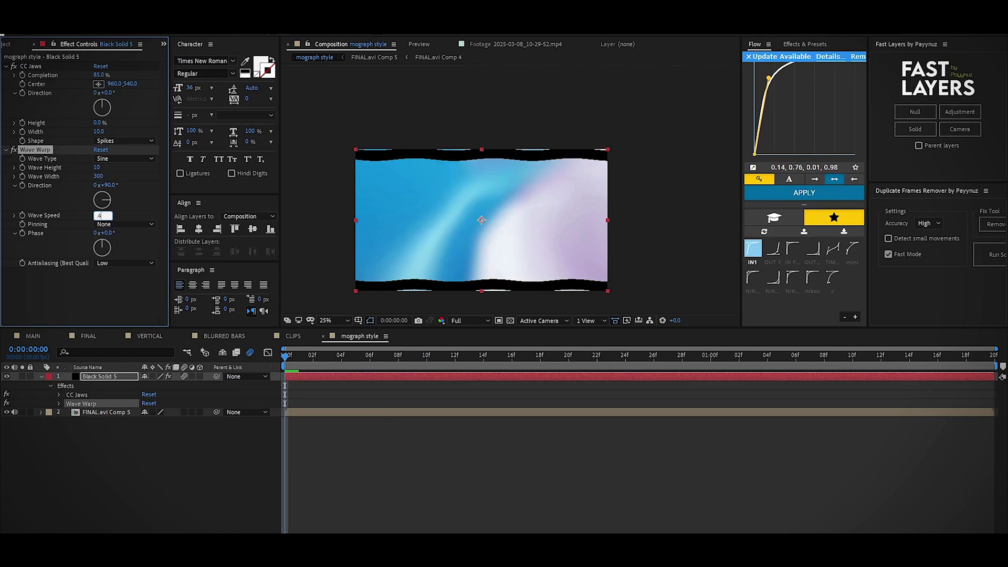
{"action": "left_click", "coordinate": [302, 387]}
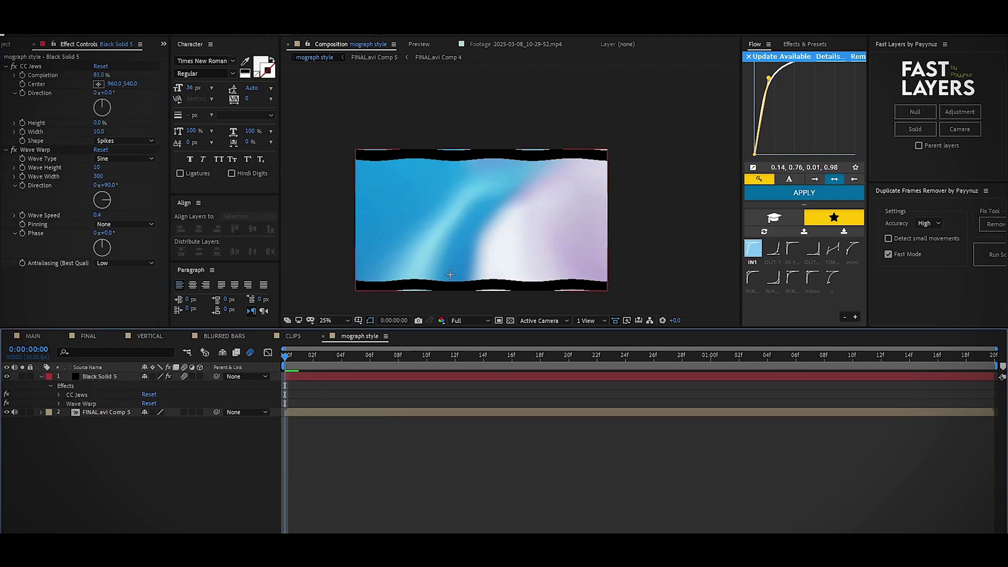
- Apply Motion Tile to the black solid with Output Width and Height 150 and mirrored edges, placing it above Wave Warp
{"action": "left_click", "coordinate": [397, 375]}
{"action": "key", "text": "ctrl+space"}
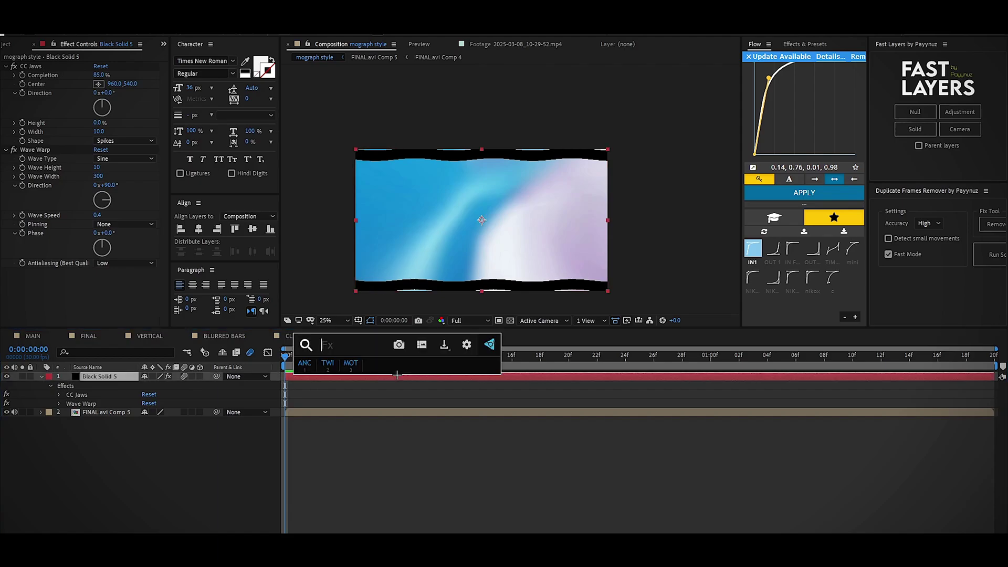
{"action": "type", "text": "motio"}
{"action": "left_click", "coordinate": [378, 389]}
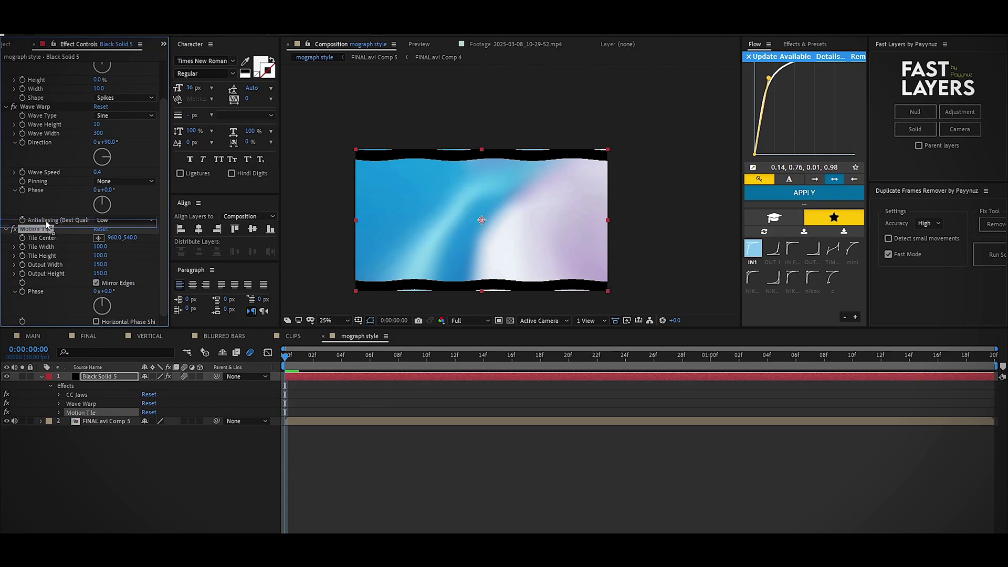
{"action": "left_click_drag", "start_coordinate": [44, 115], "coordinate": [44, 114]}
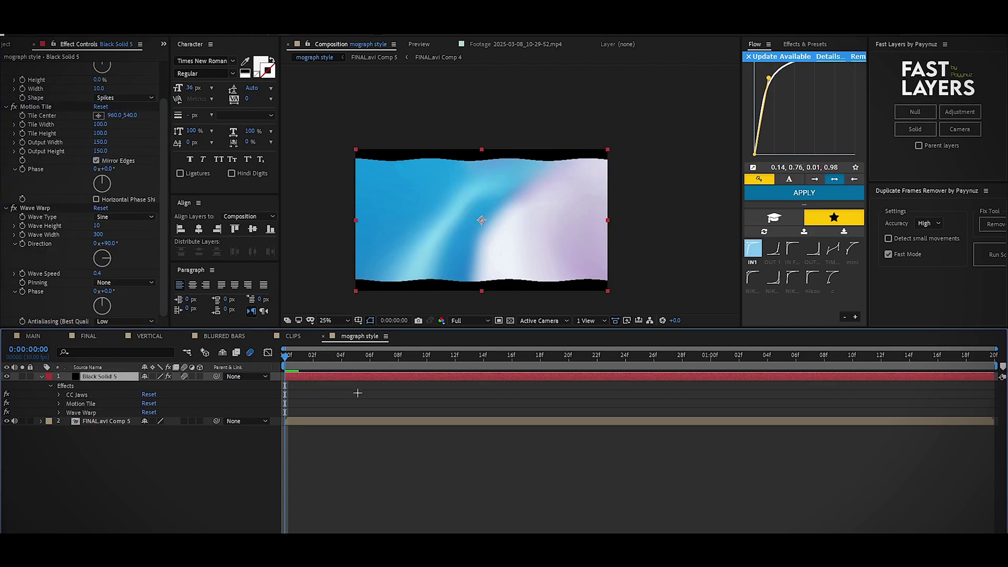
- Apply Gradient Ramp to the black solid and set its End Color to a dark magenta-purple
{"action": "key", "text": "ctrl+space"}
{"action": "type", "text": "gra"}
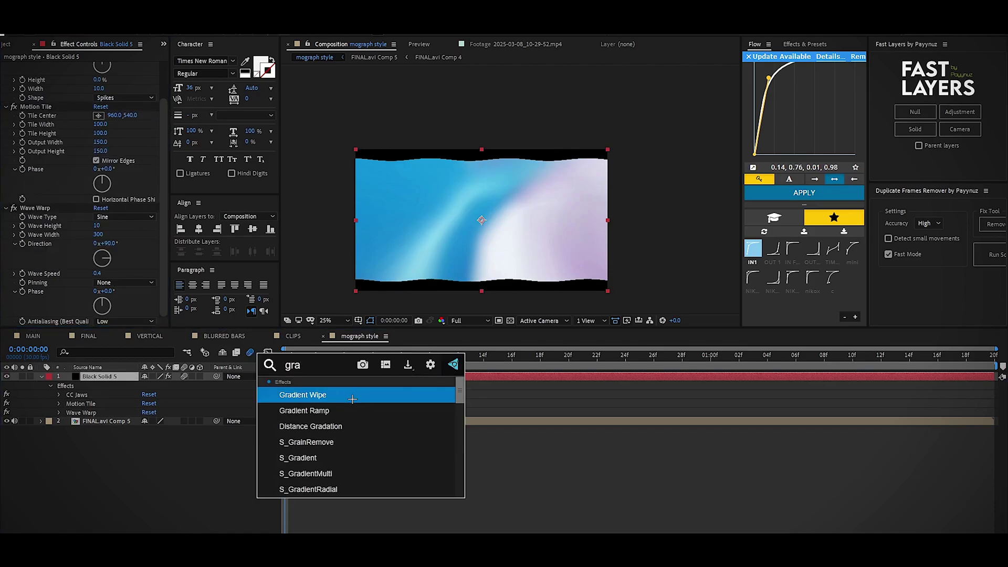
{"action": "left_click", "coordinate": [350, 410]}
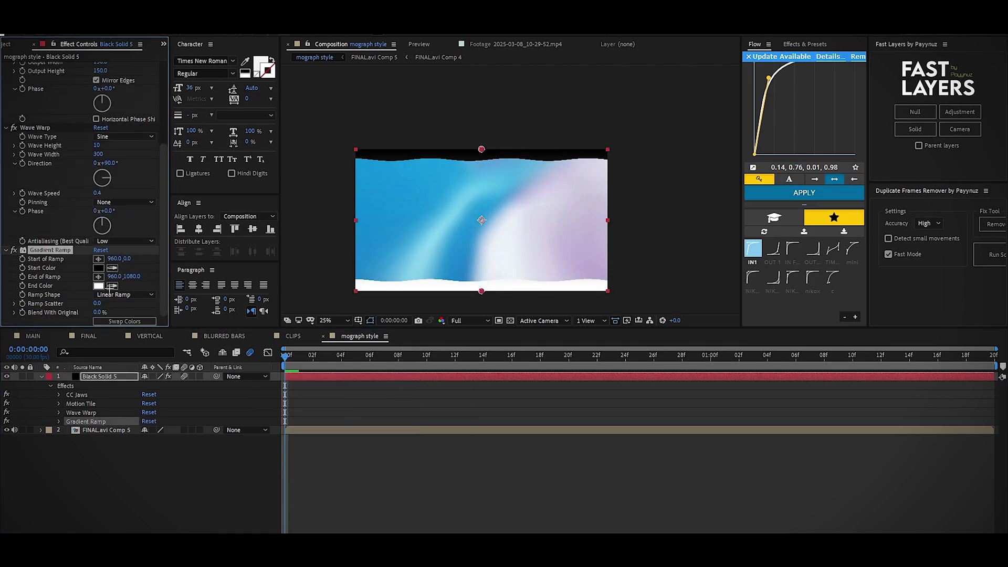
{"action": "left_click", "coordinate": [97, 285]}
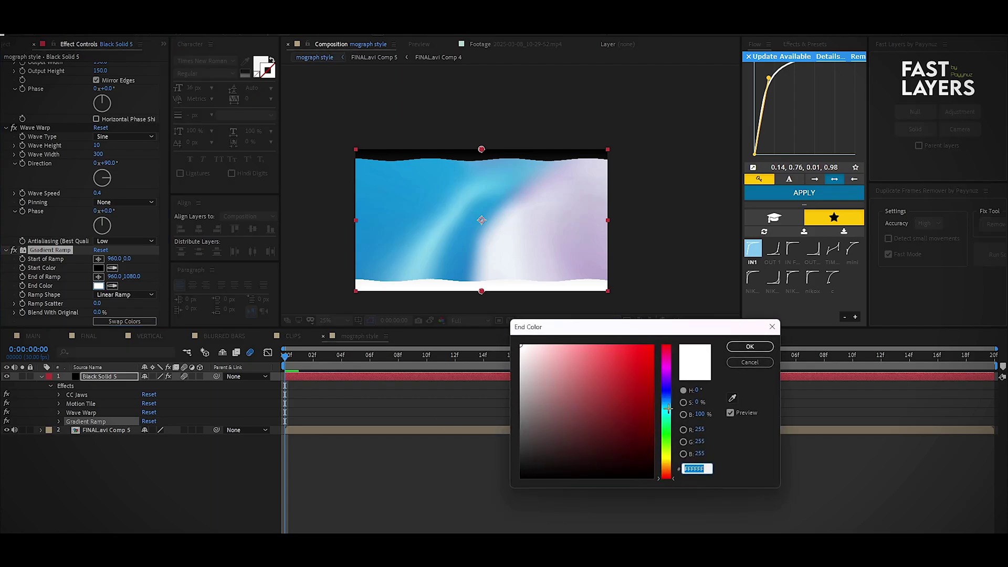
{"action": "left_click", "coordinate": [665, 365]}
{"action": "mouse_move", "coordinate": [627, 369]}
{"action": "left_mouse_down"}
{"action": "mouse_move", "coordinate": [632, 416]}
{"action": "mouse_move", "coordinate": [630, 389]}
{"action": "mouse_move", "coordinate": [624, 396]}
{"action": "left_mouse_up"}
{"action": "left_click", "coordinate": [741, 347]}
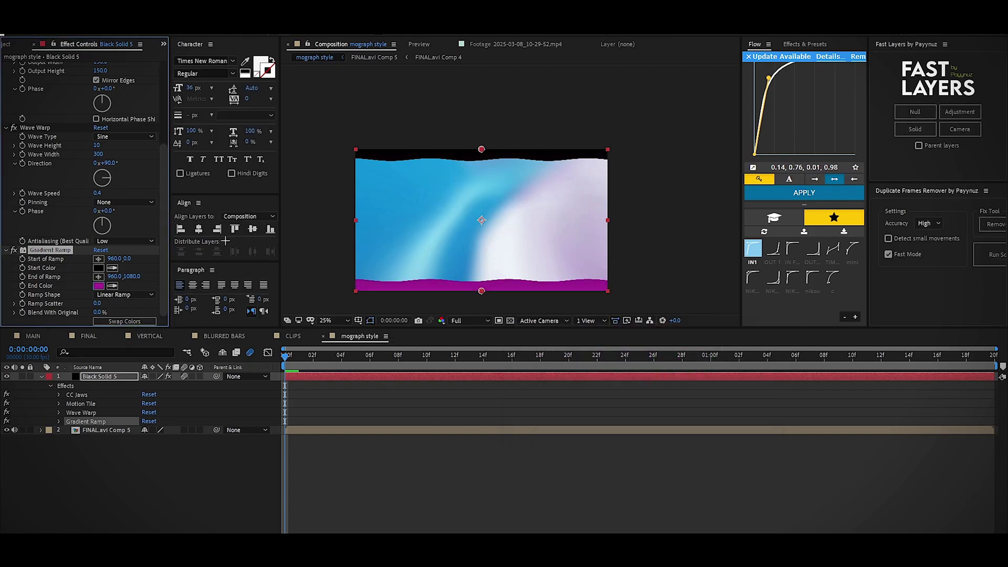
- Set the Gradient Ramp Start Color to the blue-violet 3C26AC
{"action": "left_click", "coordinate": [98, 268]}
{"action": "left_click", "coordinate": [666, 387]}
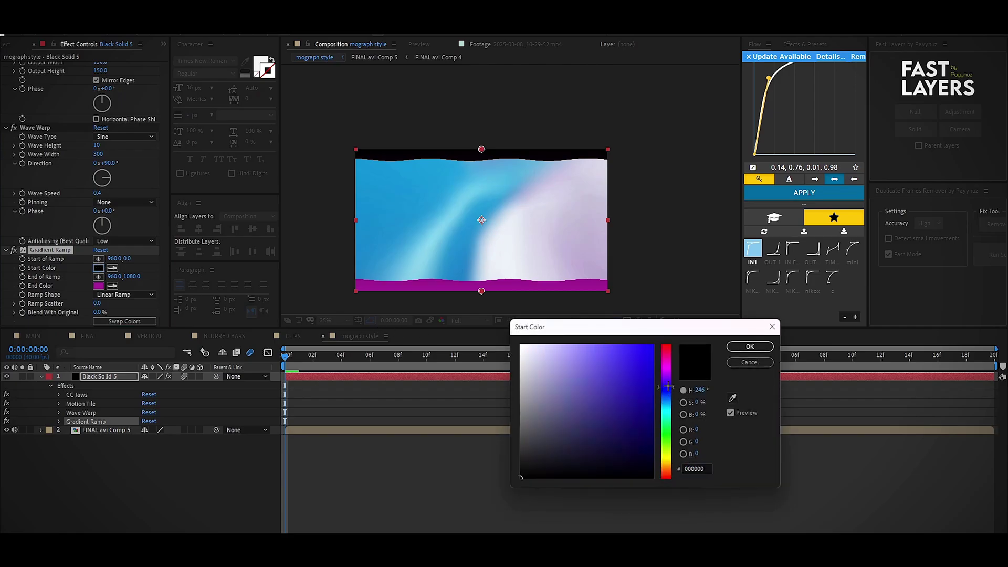
{"action": "left_click", "coordinate": [618, 367]}
{"action": "mouse_move", "coordinate": [620, 372]}
{"action": "left_mouse_down"}
{"action": "mouse_move", "coordinate": [666, 405]}
{"action": "mouse_move", "coordinate": [666, 386]}
{"action": "left_mouse_up"}
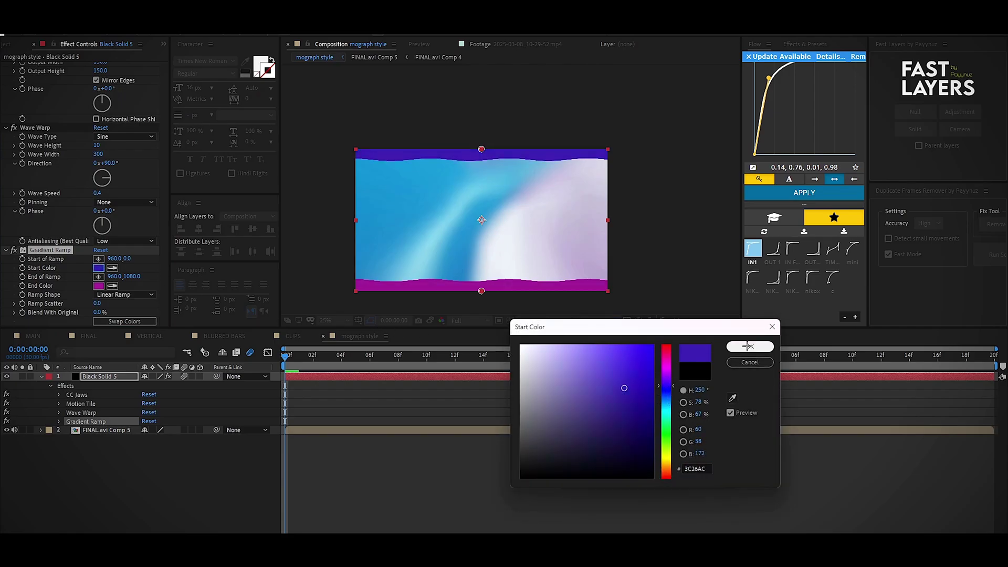
{"action": "left_click", "coordinate": [748, 346]}
- Apply Drop Shadow to the black solid with Direction 0° and Softness 12
{"action": "key", "text": "ctrl+space"}
{"action": "type", "text": "dr"}
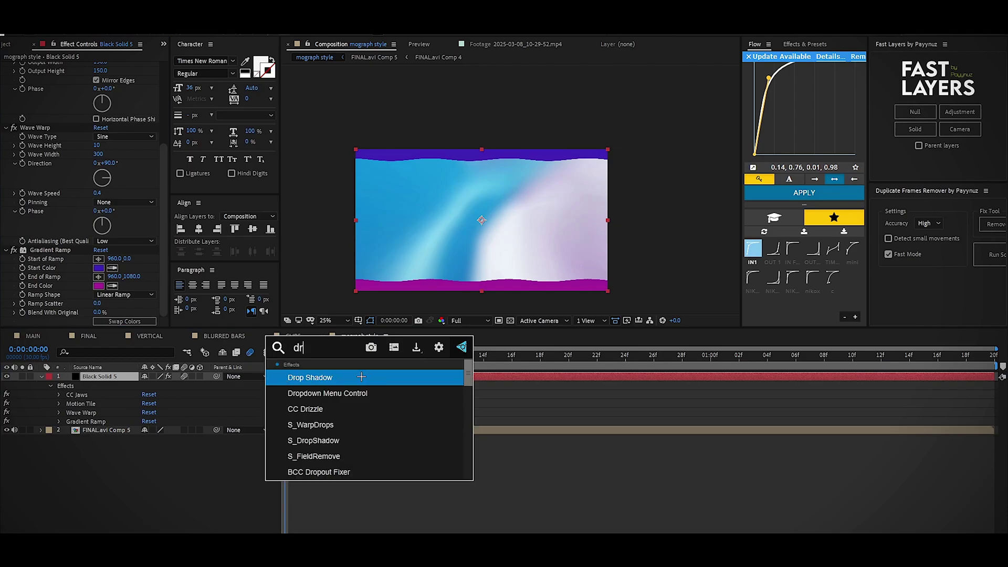
{"action": "left_click", "coordinate": [361, 377]}
{"action": "type", "text": "0"}
{"action": "key", "text": "Return"}
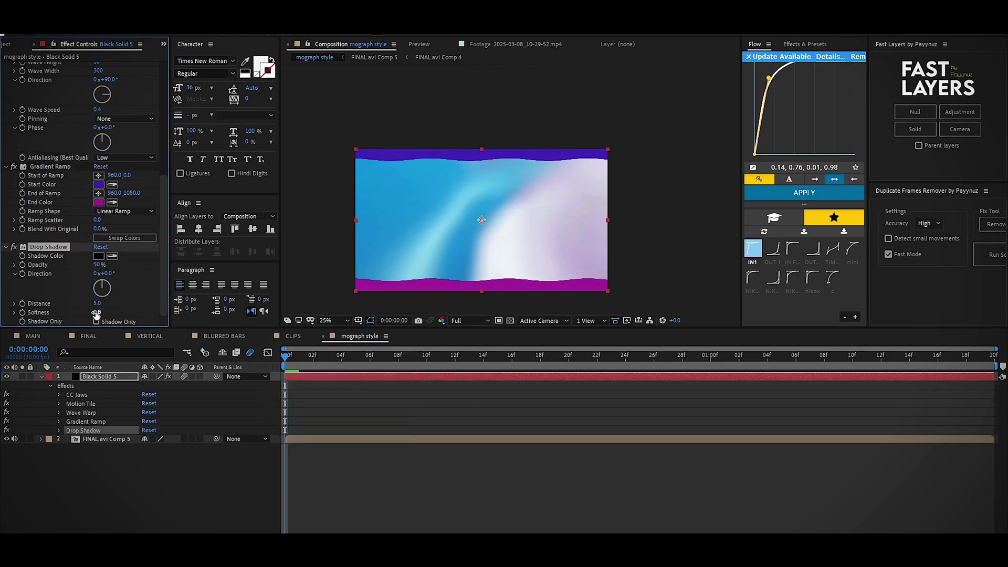
{"action": "key", "text": "Return"}
- Duplicate the black solid's Drop Shadow and change the direction of the copy
{"action": "key", "text": "ctrl+d"}
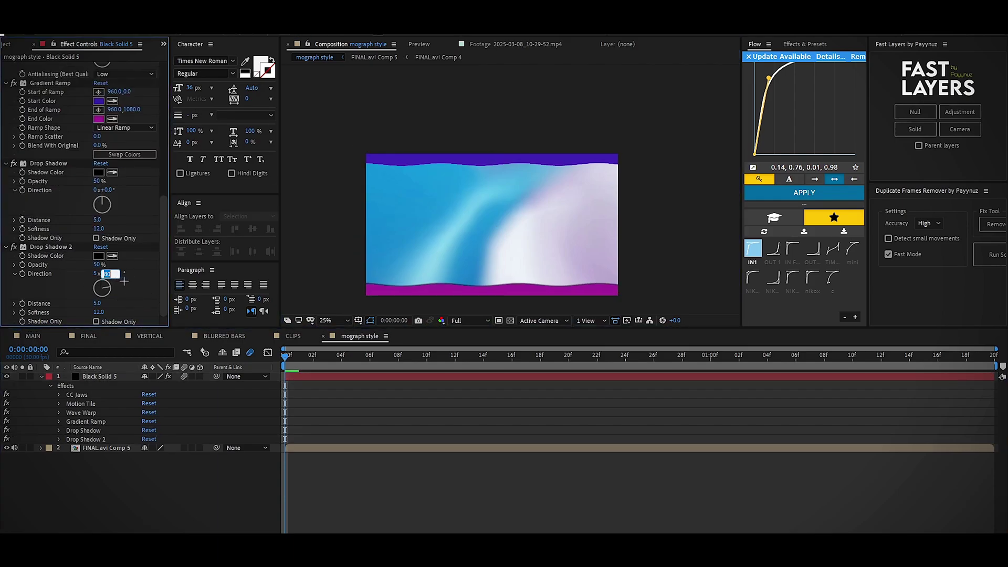
{"action": "key", "text": "Return"}
{"action": "left_click", "coordinate": [419, 430]}
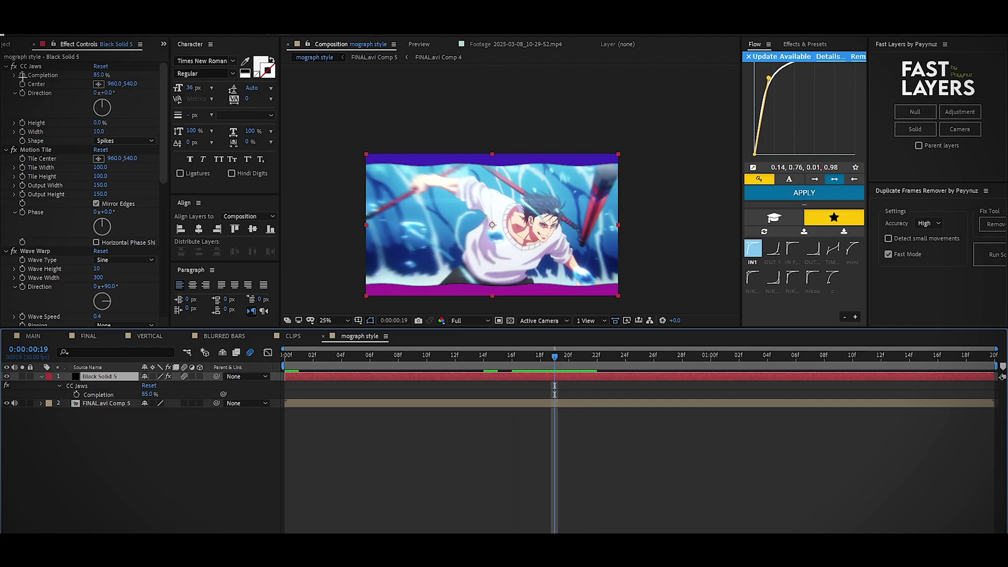
- Keyframe CC Jaws Completion on the black solid at 100% on the first frame, 85% at 0:00:00:19 and 100% at 0:00:01:10
{"action": "left_click", "coordinate": [23, 75]}
{"action": "key", "text": "Home"}
{"action": "left_click", "coordinate": [100, 76]}
{"action": "type", "text": "100"}
{"action": "key", "text": "Return"}
{"action": "left_click_drag", "start_coordinate": [517, 358], "coordinate": [852, 386]}
{"action": "left_click_drag", "start_coordinate": [99, 75], "coordinate": [335, 85]}
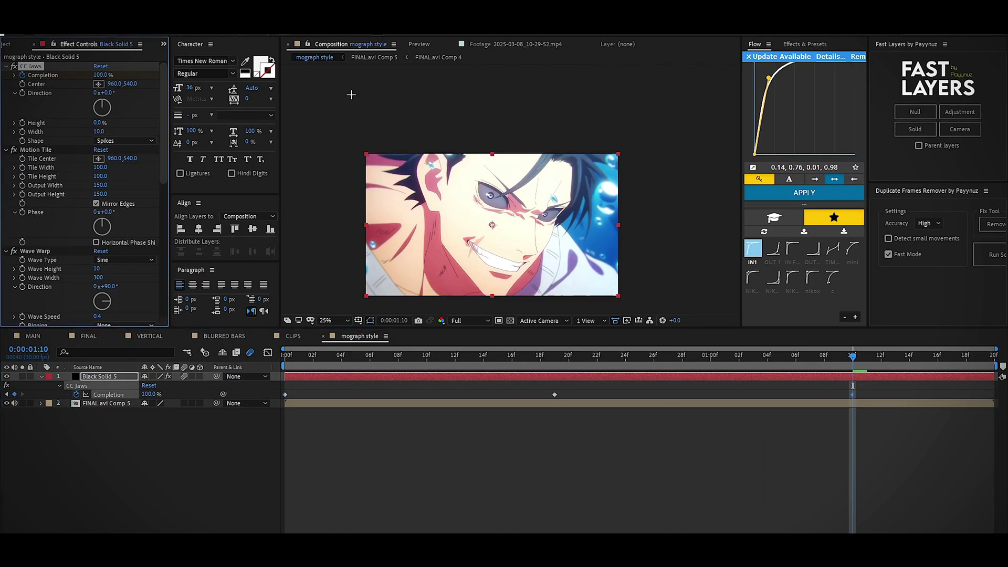
- Apply Easy Ease to all the CC Jaws Completion keyframes and reshape their curve in the graph editor
{"action": "key", "text": "Page_Up"}
{"action": "left_click_drag", "start_coordinate": [877, 388], "coordinate": [278, 401]}
{"action": "key", "text": "F9"}
{"action": "key", "text": "shift+F3"}
{"action": "left_click_drag", "start_coordinate": [599, 452], "coordinate": [231, 475]}
{"action": "left_click_drag", "start_coordinate": [330, 458], "coordinate": [314, 459]}
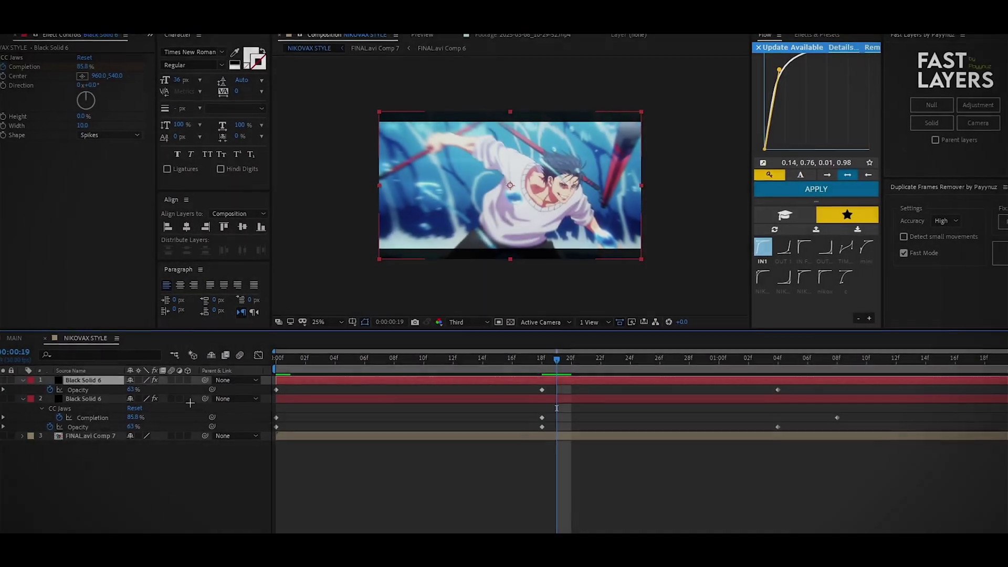
- Remove the upper Black Solid 6's opacity keyframes, set its Opacity to 100%, and draw a tall closed oval mask across the middle of the frame
{"action": "left_click", "coordinate": [50, 389]}
{"action": "left_click_drag", "start_coordinate": [133, 390], "coordinate": [485, 346]}
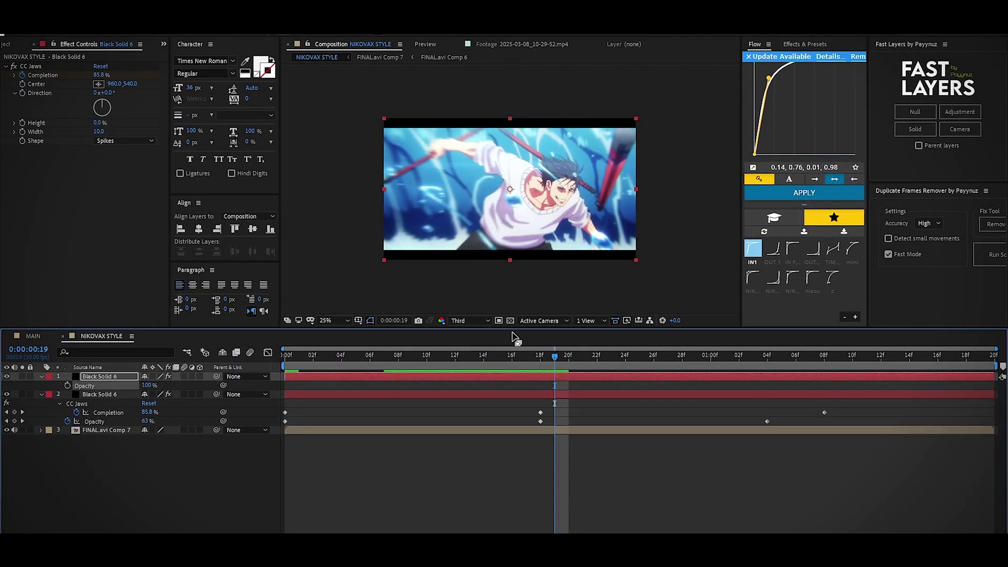
{"action": "left_click", "coordinate": [501, 99]}
{"action": "left_click_drag", "start_coordinate": [488, 113], "coordinate": [487, 116]}
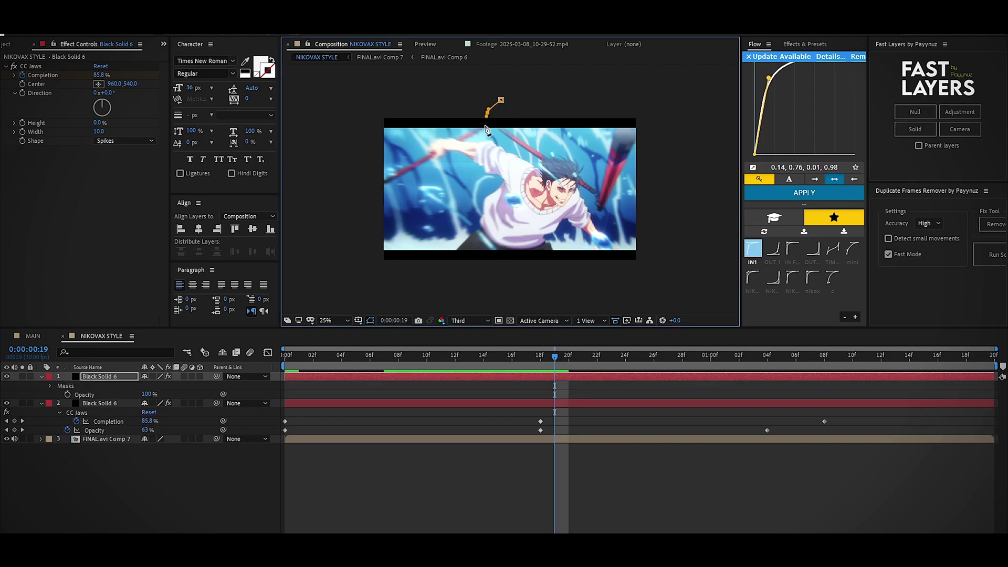
{"action": "left_click_drag", "start_coordinate": [483, 198], "coordinate": [484, 210]}
{"action": "left_click_drag", "start_coordinate": [524, 277], "coordinate": [532, 273]}
{"action": "left_click_drag", "start_coordinate": [537, 267], "coordinate": [543, 235]}
{"action": "left_click_drag", "start_coordinate": [533, 112], "coordinate": [522, 99]}
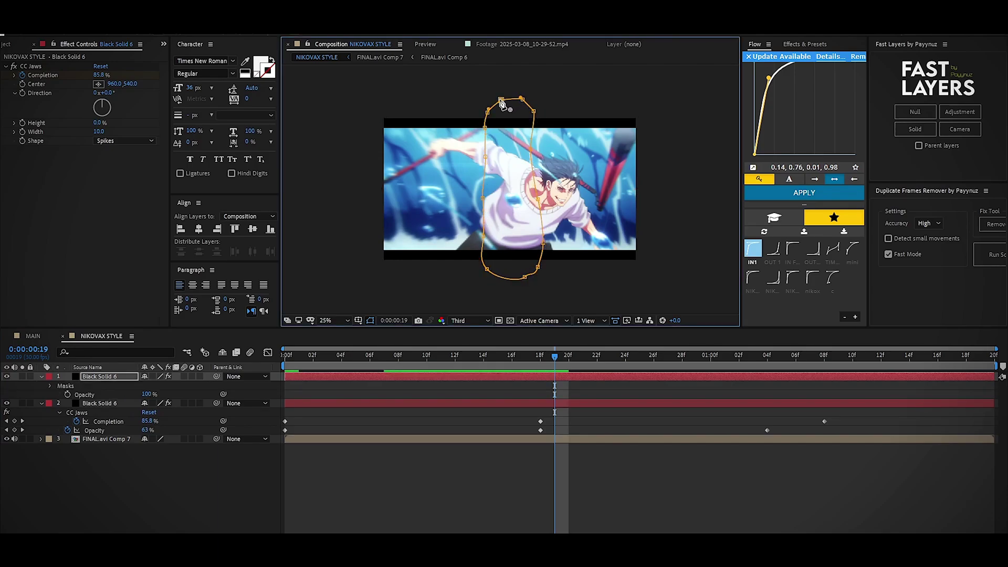
{"action": "left_click", "coordinate": [501, 100]}
- Apply Fill to the masked solid with a light blue sampled from the clip, and set Mask Feather to 548 pixels
{"action": "key", "text": "ctrl+space"}
{"action": "type", "text": "fil"}
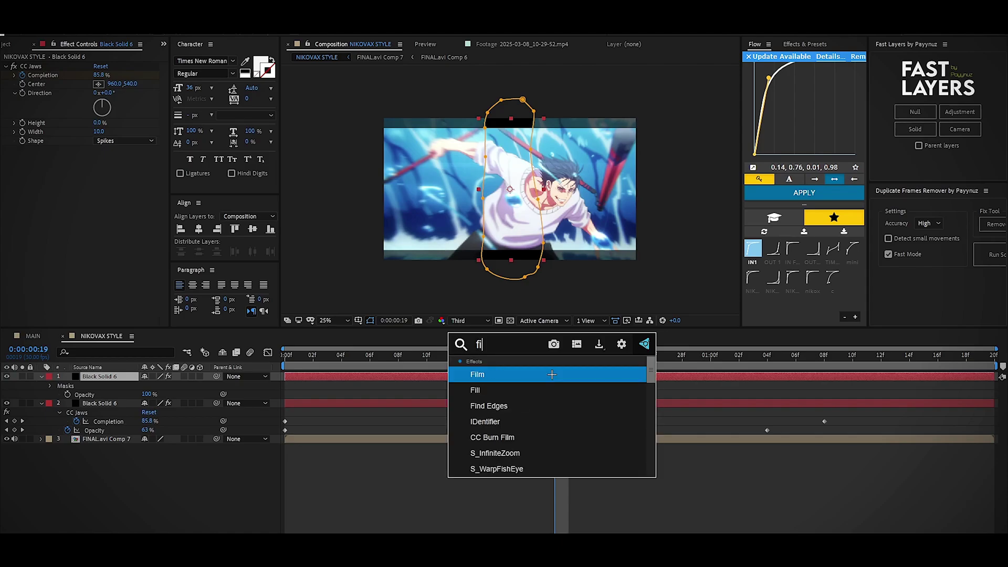
{"action": "left_click", "coordinate": [542, 384]}
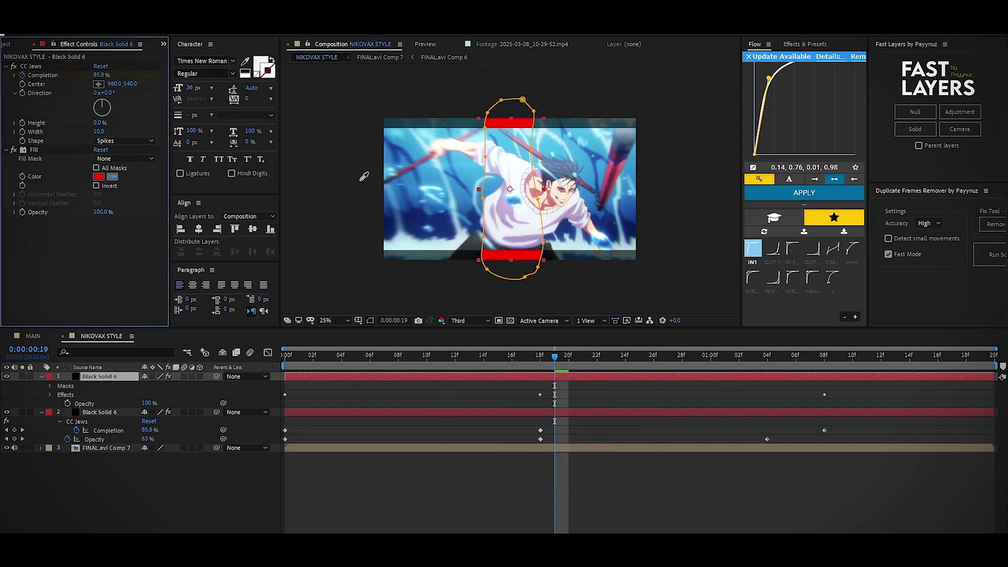
{"action": "left_click", "coordinate": [460, 160]}
{"action": "key", "text": "f"}
{"action": "left_click_drag", "start_coordinate": [157, 394], "coordinate": [262, 392]}
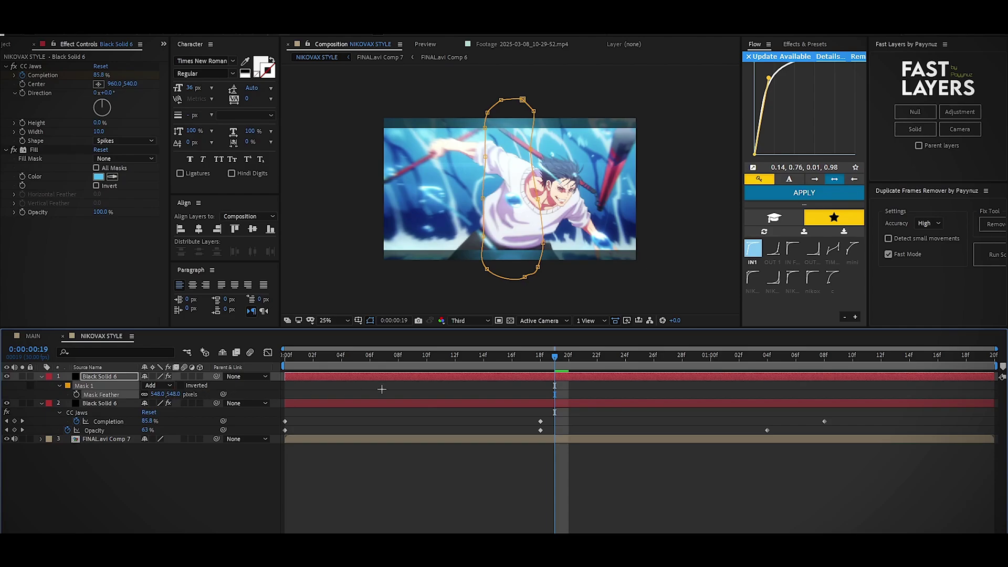
- Keyframe the solid's Mask Expansion from -278 pixels at 0:00:00:14 to 1006 pixels at 0:00:00:29
{"action": "key", "text": "Page_Up"}
{"action": "key", "text": "m"}
{"action": "key", "text": "m"}
{"action": "left_click", "coordinate": [76, 421]}
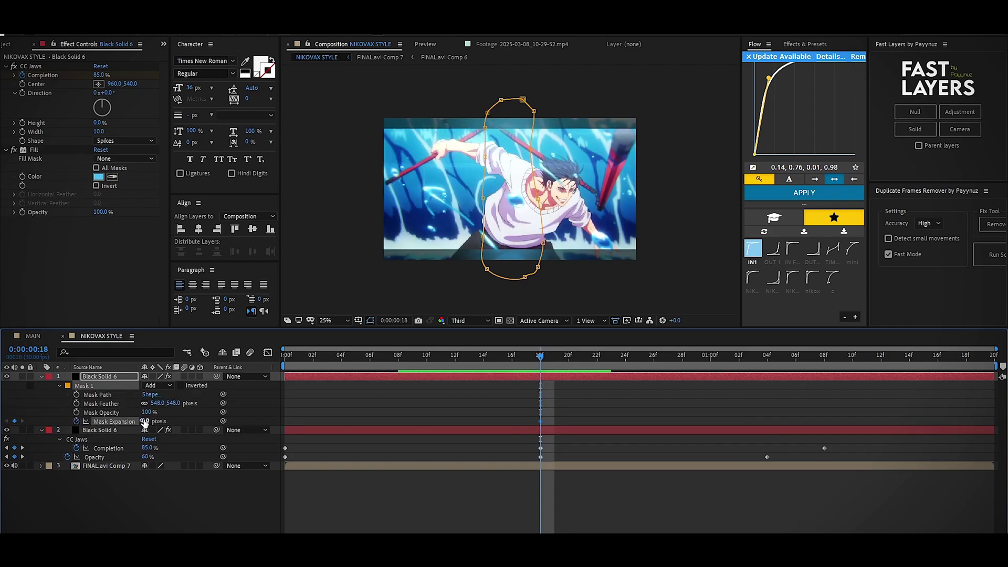
{"action": "left_click_drag", "start_coordinate": [131, 421], "coordinate": [3, 421]}
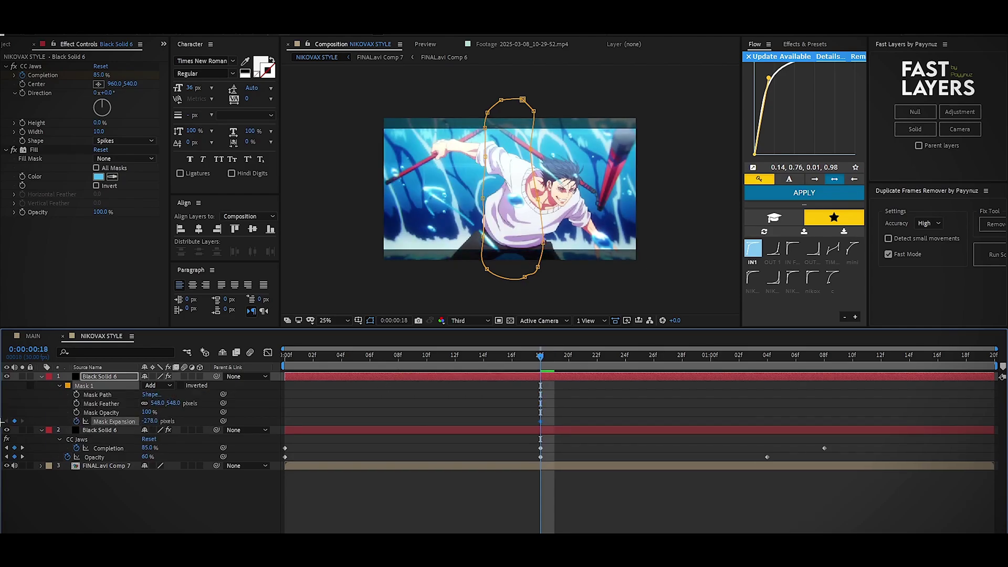
{"action": "left_click_drag", "start_coordinate": [543, 359], "coordinate": [697, 359]}
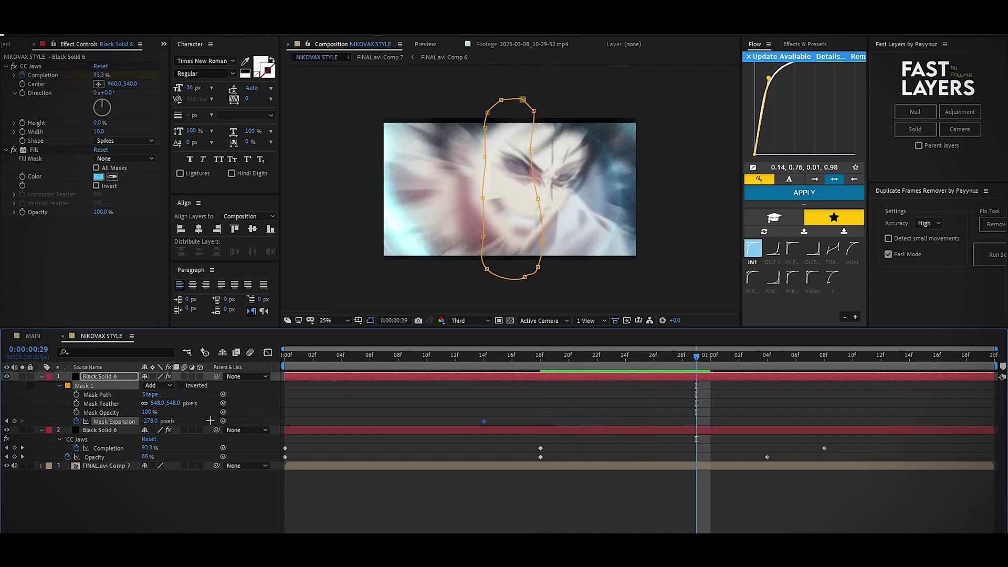
{"action": "left_click_drag", "start_coordinate": [151, 420], "coordinate": [751, 371]}
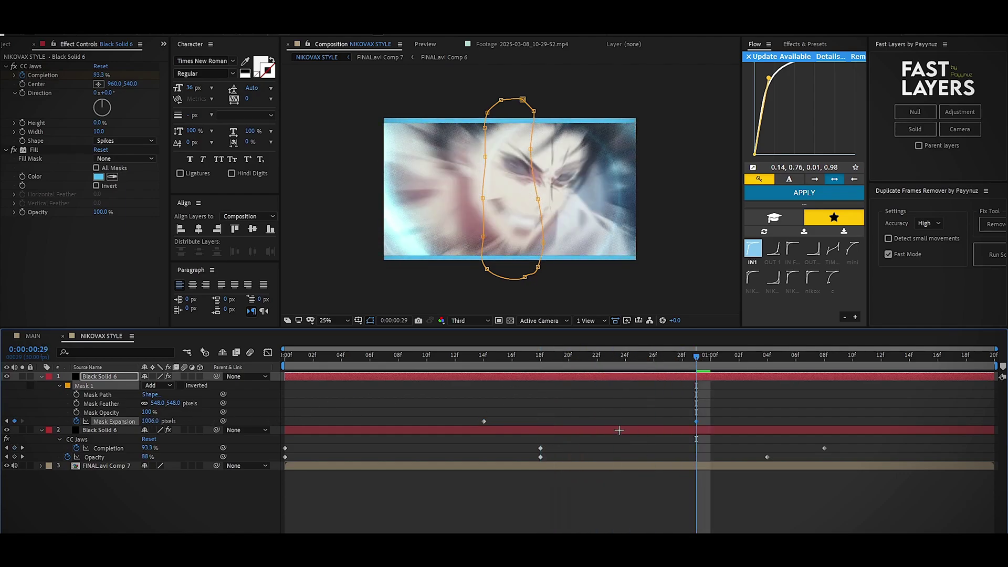
- Add a 100% Opacity keyframe to the masked solid at 0:00:00:18 and move the current time to 0:00:01:08
{"action": "left_click", "coordinate": [539, 359]}
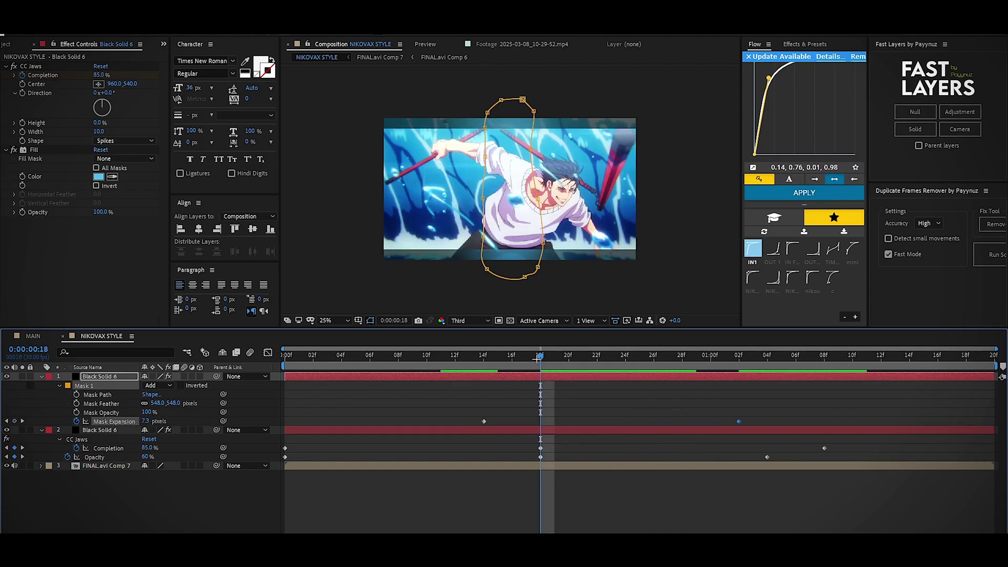
{"action": "key", "text": "t"}
{"action": "left_click", "coordinate": [67, 385]}
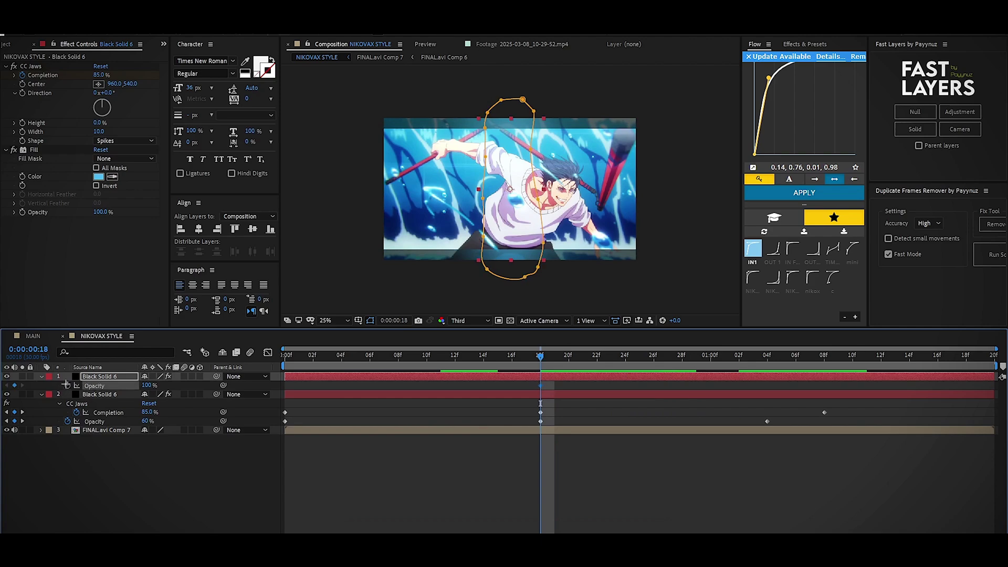
{"action": "left_click_drag", "start_coordinate": [545, 358], "coordinate": [824, 359]}
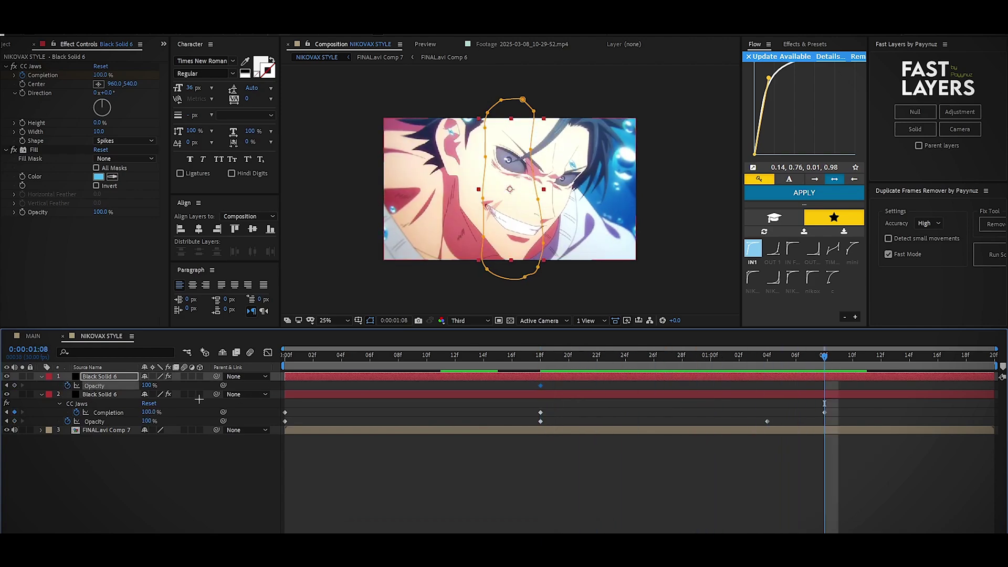
- Apply CC Jaws to Black Solid 7 in the GRADIENT composition and keyframe Completion at 100% on the first frame
{"action": "key", "text": "space"}
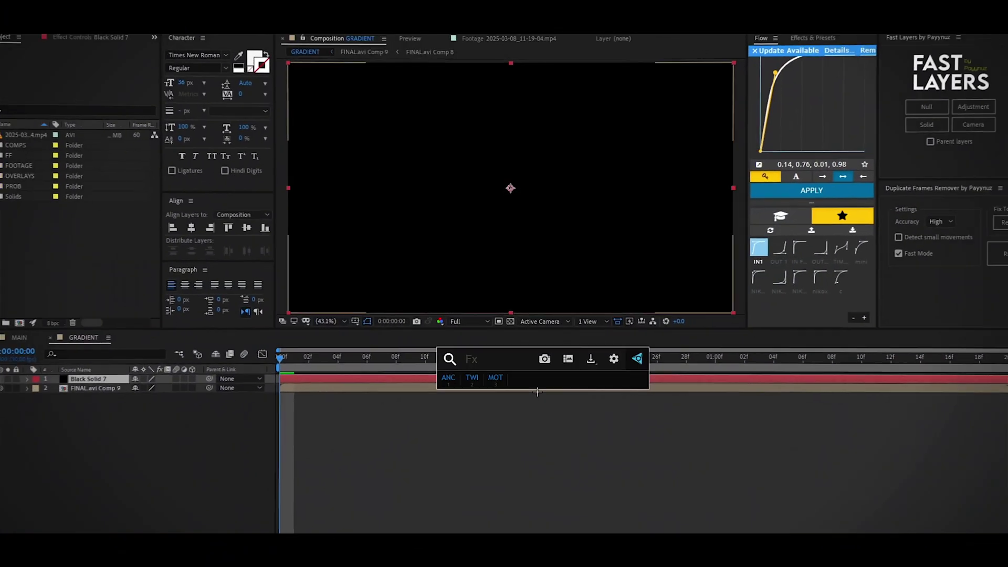
{"action": "type", "text": "jaws"}
{"action": "left_click", "coordinate": [517, 385]}
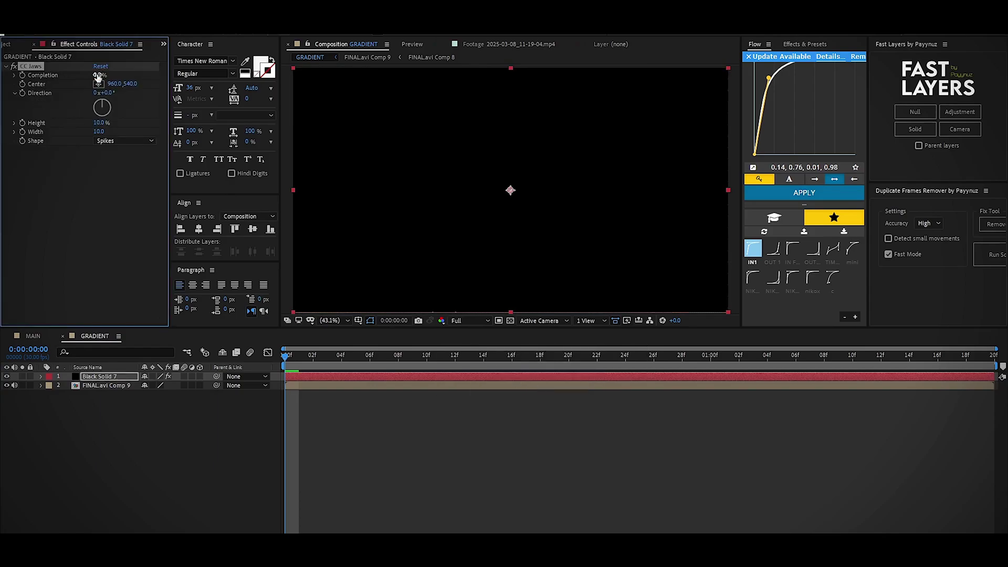
{"action": "left_click_drag", "start_coordinate": [98, 75], "coordinate": [69, 73]}
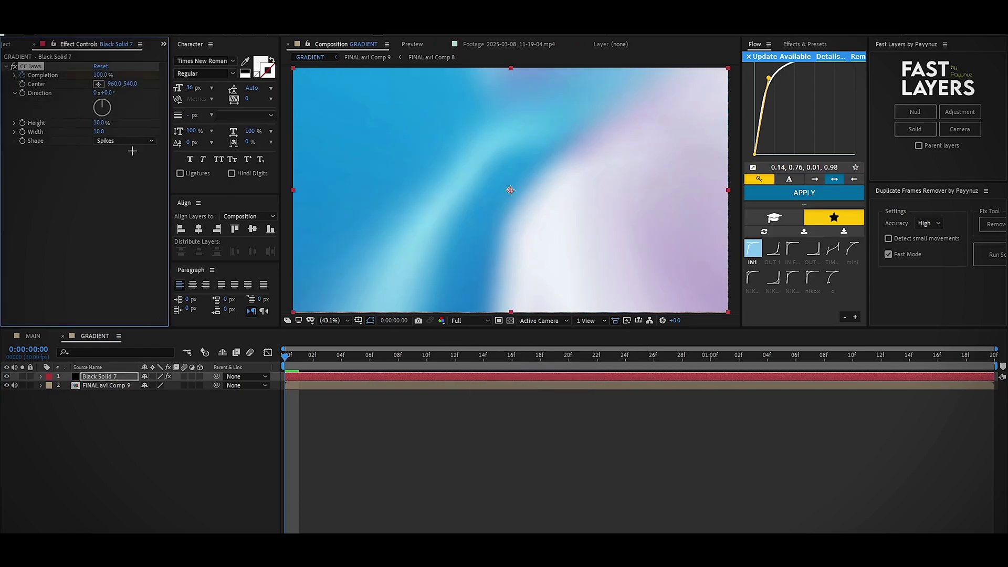
- Set CC Jaws Height to 0% and keyframe Completion at 85% at 0:00:00:20 and 100% at 0:00:01:10
{"action": "left_click_drag", "start_coordinate": [439, 356], "coordinate": [546, 359]}
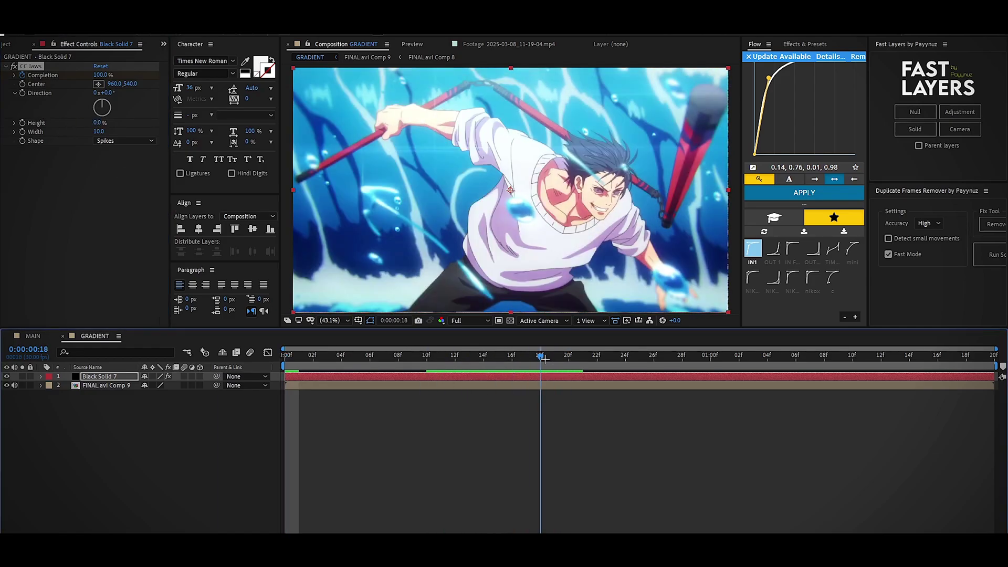
{"action": "left_click", "coordinate": [99, 74]}
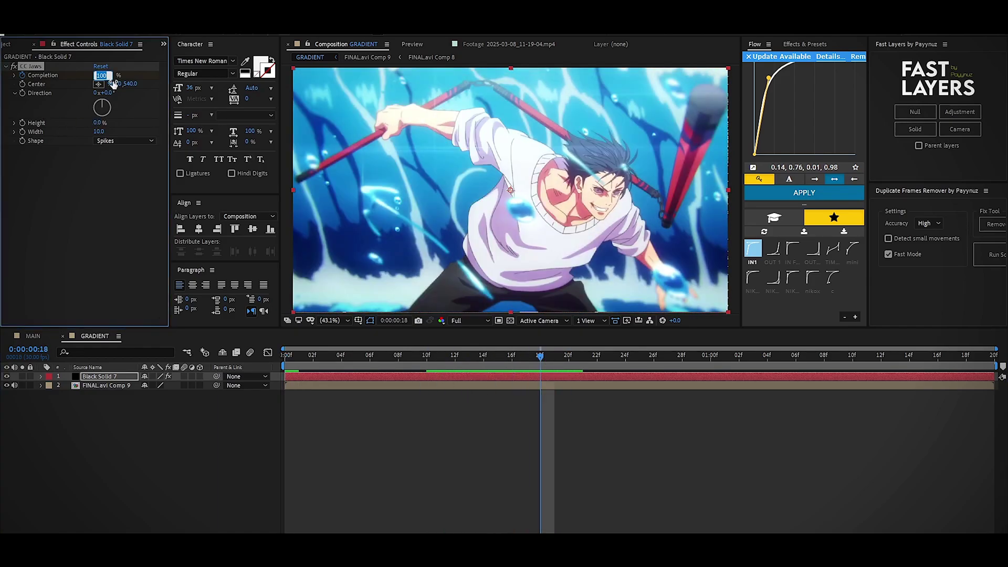
{"action": "key", "text": "Return"}
{"action": "key", "text": "space"}
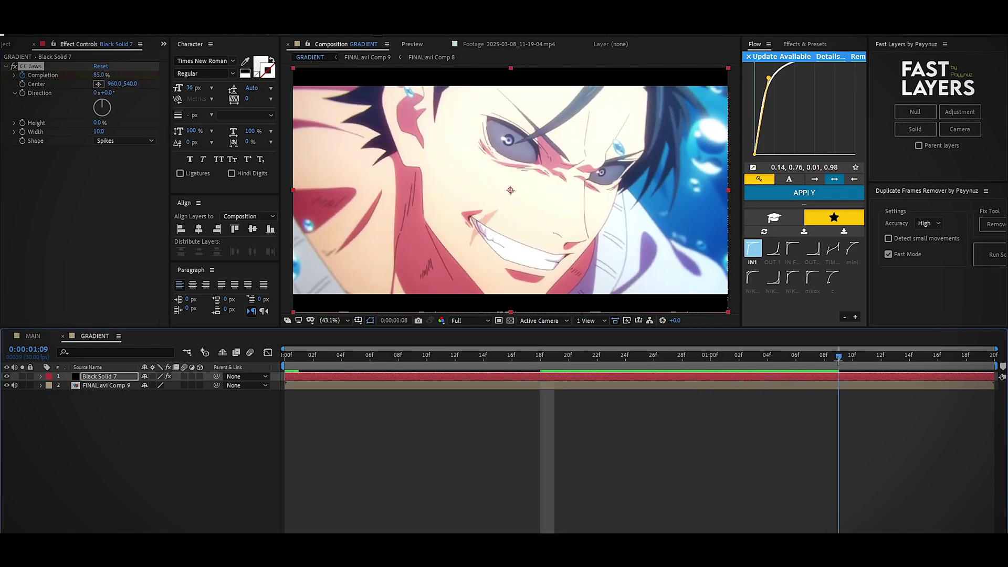
{"action": "left_click_drag", "start_coordinate": [104, 77], "coordinate": [506, 288]}
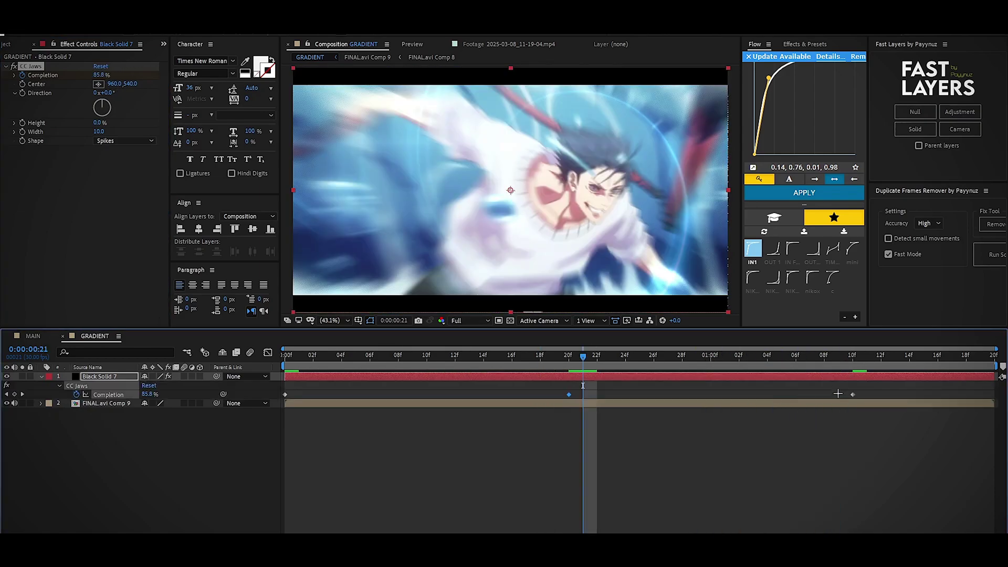
- Ease Black Solid 7's Completion keyframes with Easy Ease and adjust their curve handles in the graph editor
{"action": "left_click_drag", "start_coordinate": [871, 386], "coordinate": [247, 428]}
{"action": "key", "text": "F9"}
{"action": "left_click", "coordinate": [268, 352]}
{"action": "left_click_drag", "start_coordinate": [588, 453], "coordinate": [233, 458]}
{"action": "left_click_drag", "start_coordinate": [330, 457], "coordinate": [336, 439]}
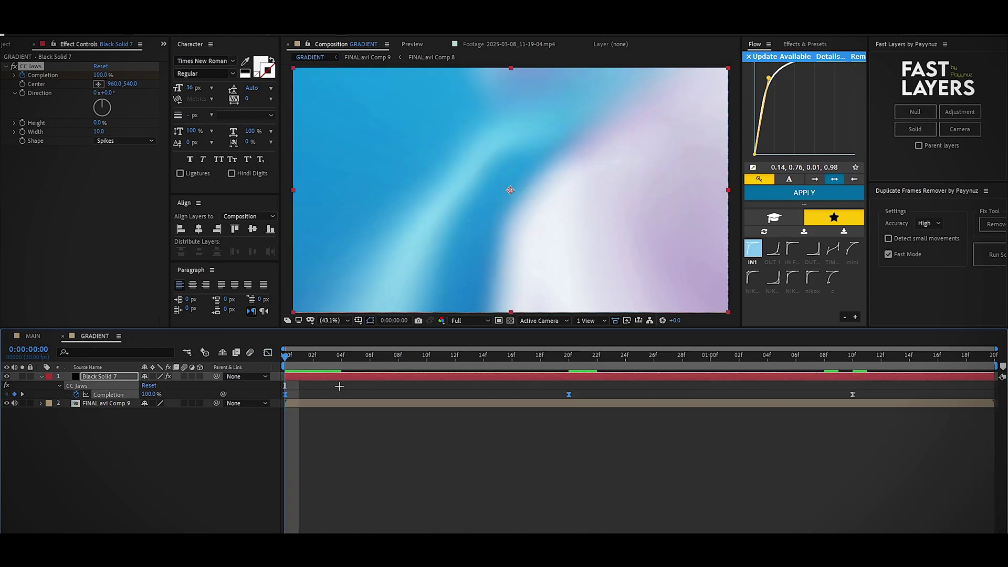
- Create a 1920 × 1080 black solid named Black Solid 8 and add an elliptical mask filling the whole layer
{"action": "key", "text": "ctrl+y"}
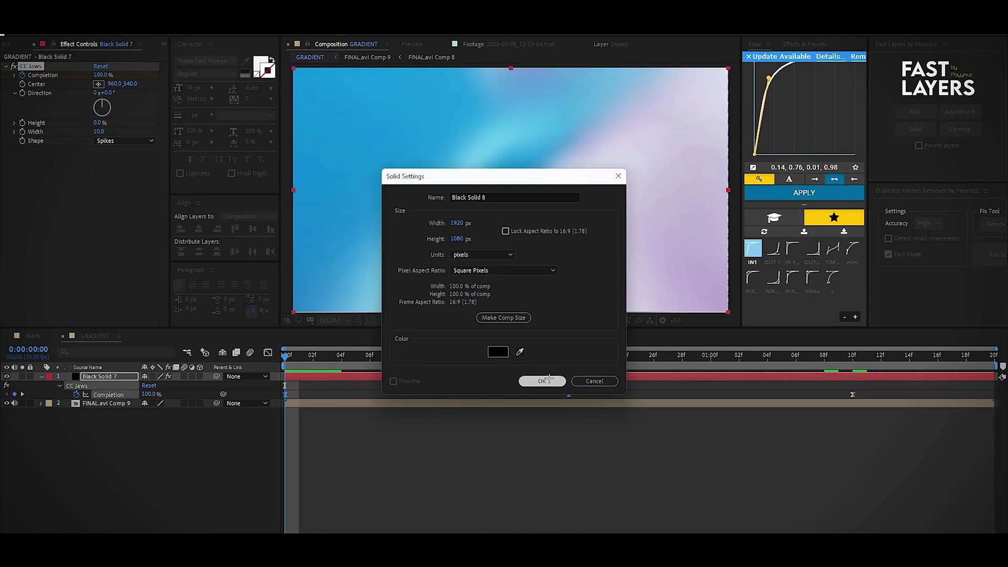
{"action": "left_click", "coordinate": [542, 381]}
{"action": "left_click_drag", "start_coordinate": [167, 31], "coordinate": [176, 48]}
{"action": "left_click", "coordinate": [175, 50]}
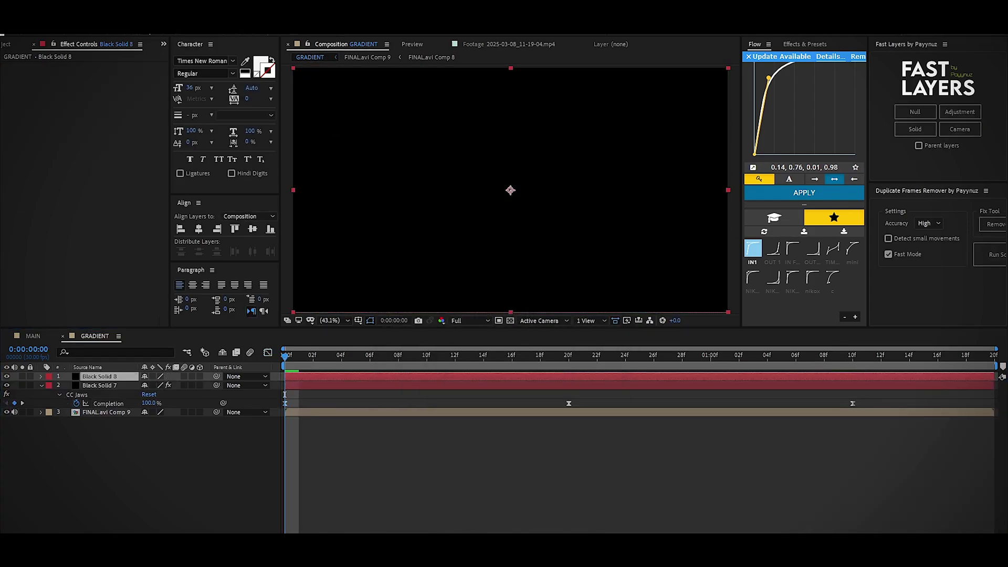
{"action": "double_click", "coordinate": [152, 31]}
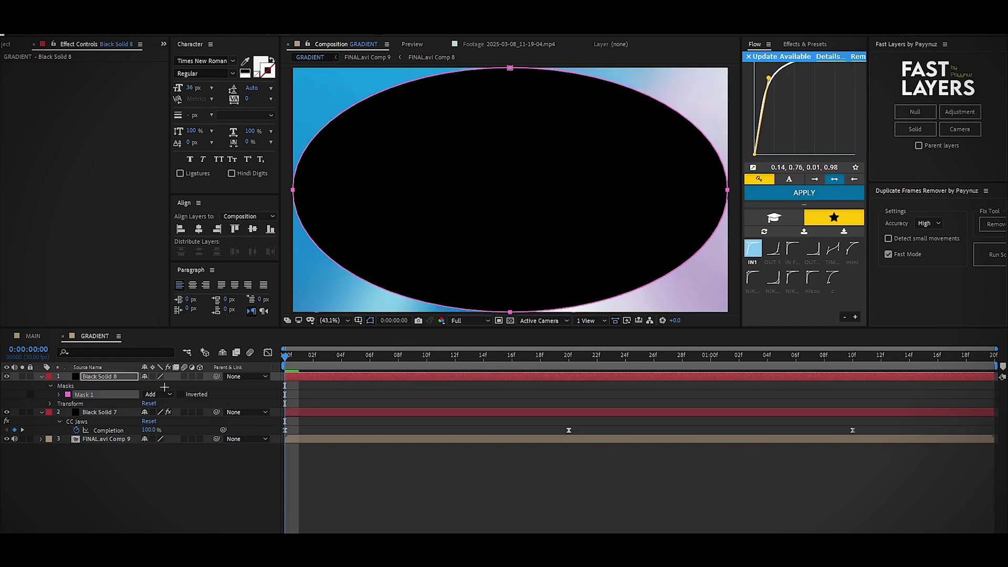
- Set the elliptical mask's mode to Subtract and its Mask Feather to 874 pixels
{"action": "left_click", "coordinate": [169, 394]}
{"action": "left_click", "coordinate": [173, 430]}
{"action": "key", "text": "f"}
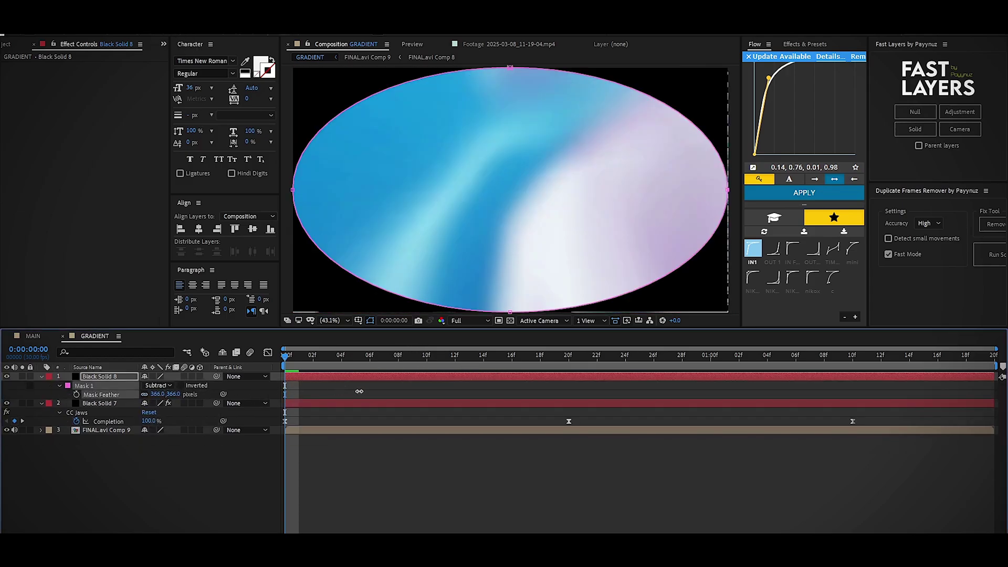
{"action": "left_click_drag", "start_coordinate": [167, 395], "coordinate": [342, 387]}
- Apply Gradient Ramp to Black Solid 8, running horizontally from about -60, 548 to about 1992, 536, just beyond the frame's sides
{"action": "key", "text": "ctrl+space"}
{"action": "type", "text": "gra"}
{"action": "left_click", "coordinate": [427, 397]}
{"action": "scroll", "coordinate": [336, 220], "scroll_direction": "down", "scroll_amount": 2}
{"action": "left_click", "coordinate": [98, 74]}
{"action": "left_click", "coordinate": [376, 190]}
{"action": "left_click", "coordinate": [98, 92]}
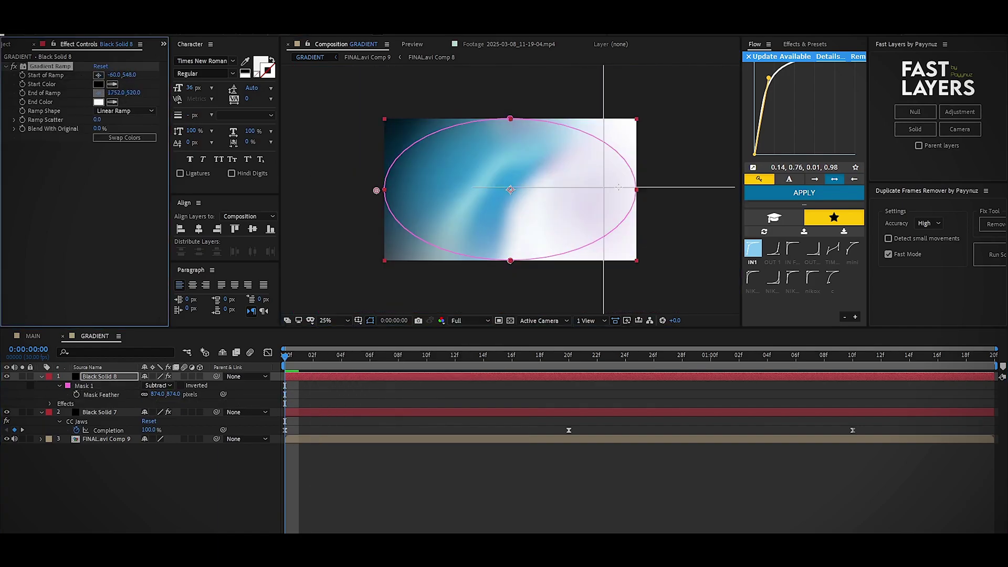
{"action": "left_click", "coordinate": [647, 189]}
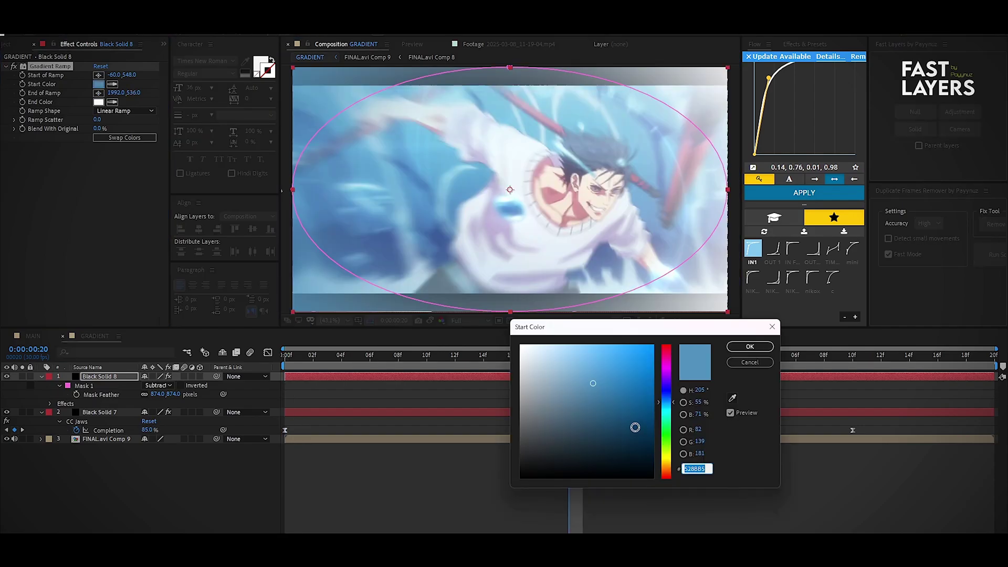
- Set the Gradient Ramp Start Color to a dark blue and its End Color to the dark purple 522D63
{"action": "left_click_drag", "start_coordinate": [635, 427], "coordinate": [593, 427]}
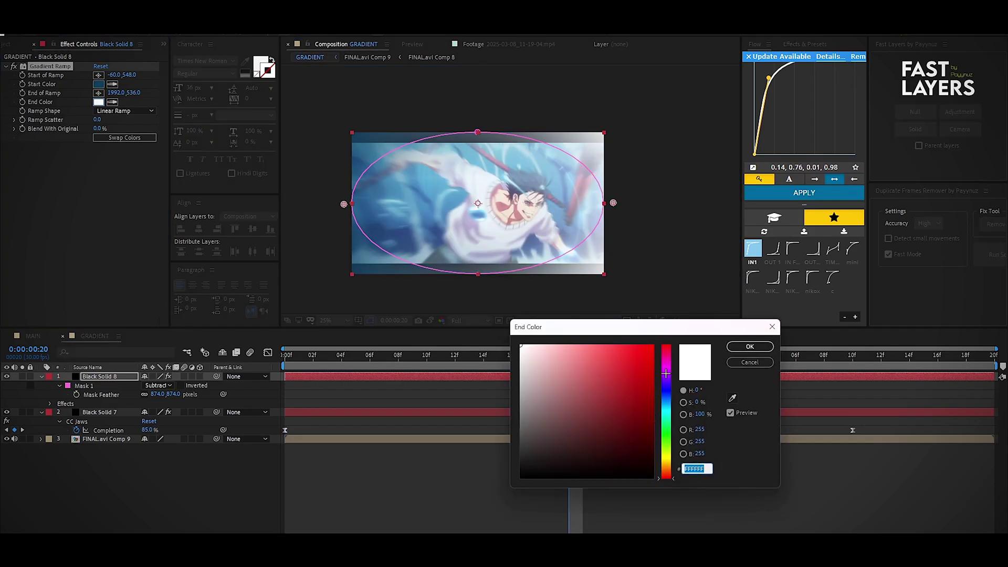
{"action": "left_click", "coordinate": [666, 373]}
{"action": "mouse_move", "coordinate": [624, 394]}
{"action": "left_mouse_down"}
{"action": "mouse_move", "coordinate": [607, 428]}
{"action": "mouse_move", "coordinate": [592, 427]}
{"action": "left_mouse_up"}
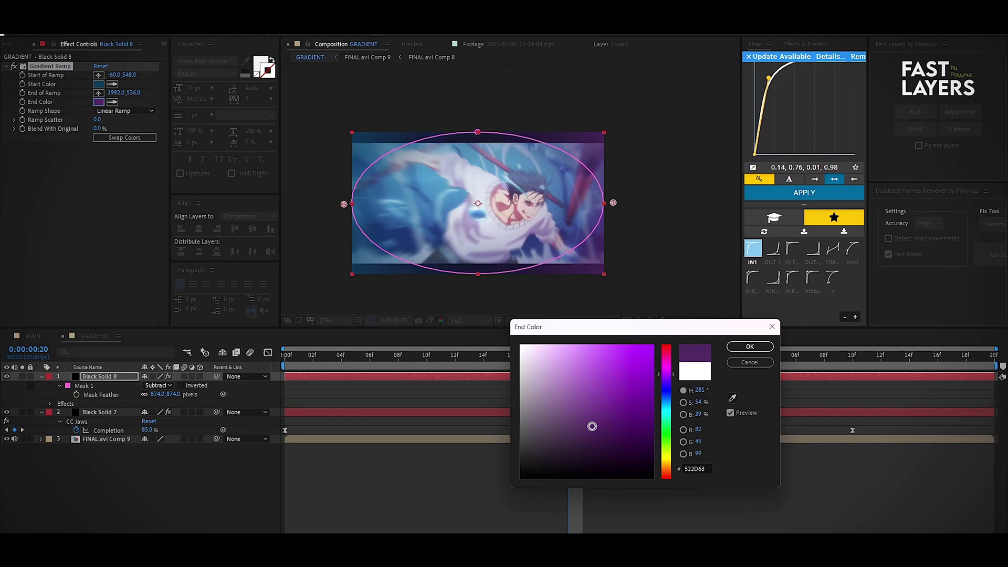
- Accept the ramp's End Color and keyframe Black Solid 8's Opacity from 0% at the first frame to 100% at frame 18
{"action": "left_click", "coordinate": [749, 346]}
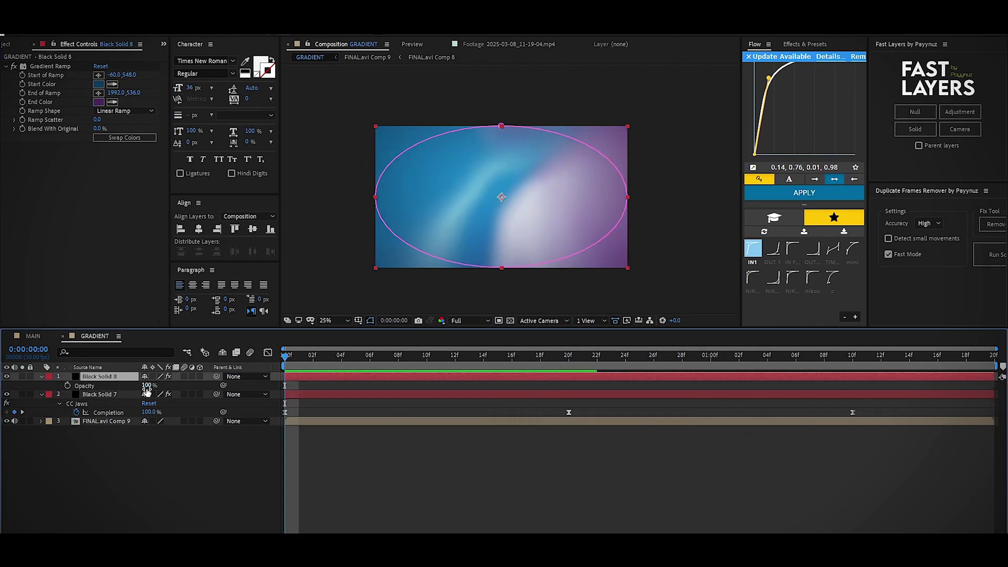
{"action": "left_click", "coordinate": [67, 385]}
{"action": "left_click_drag", "start_coordinate": [147, 386], "coordinate": [94, 388]}
{"action": "left_click_drag", "start_coordinate": [285, 354], "coordinate": [541, 354]}
{"action": "left_click_drag", "start_coordinate": [147, 385], "coordinate": [210, 386]}
{"action": "left_click", "coordinate": [570, 400]}
- Keyframe Black Solid 8's Opacity to 0% at 0:00:01:11 and add an intermediate Opacity keyframe at 0:00:01:03
{"action": "left_click_drag", "start_coordinate": [525, 362], "coordinate": [735, 375]}
{"action": "key", "text": "space"}
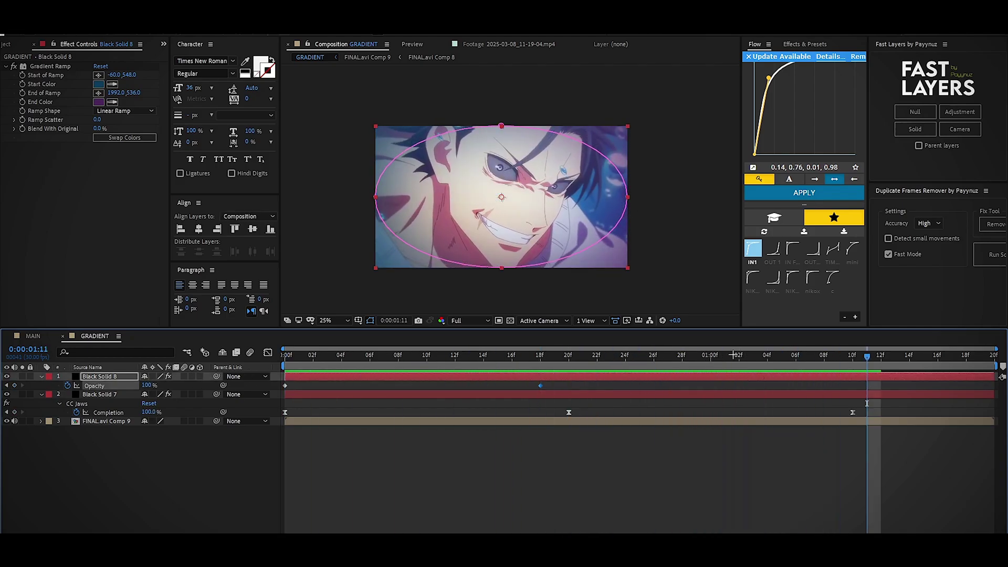
{"action": "left_click_drag", "start_coordinate": [148, 388], "coordinate": [143, 387]}
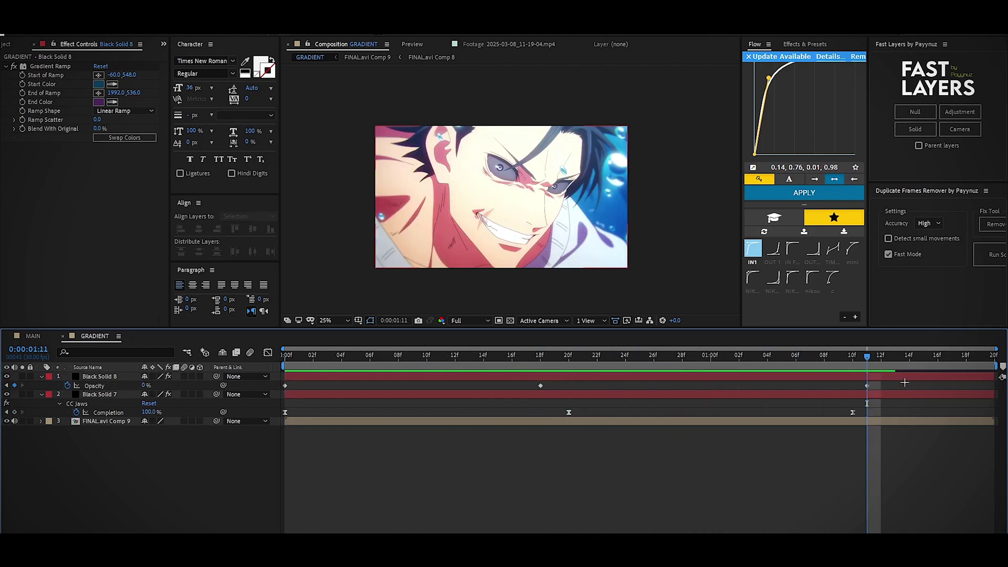
{"action": "left_click", "coordinate": [753, 379]}
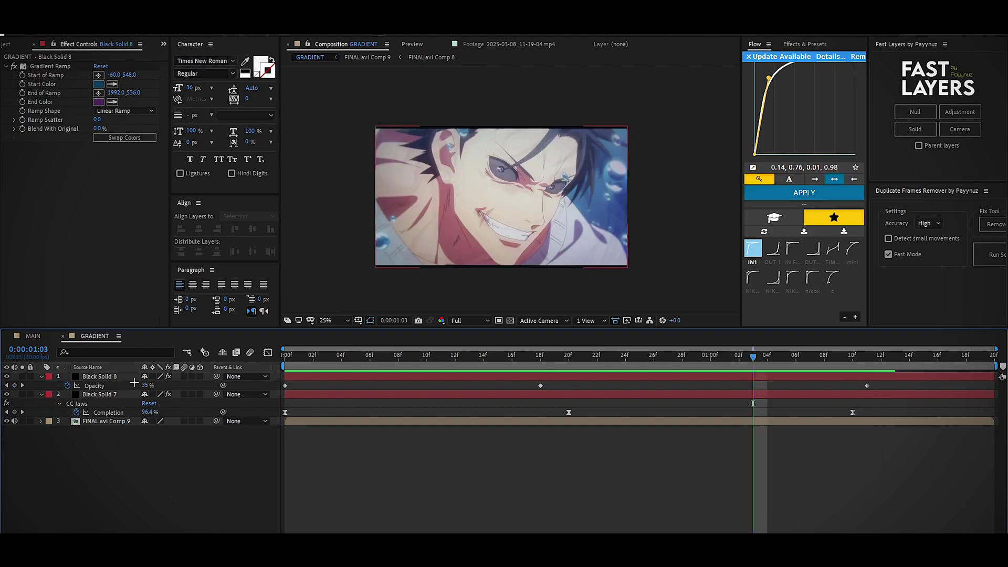
{"action": "left_click_drag", "start_coordinate": [146, 385], "coordinate": [154, 388]}
- Move the final Opacity keyframe of Black Solid 8 closer to the layer's end and preview the gradient vignette
{"action": "left_click_drag", "start_coordinate": [754, 363], "coordinate": [298, 373]}
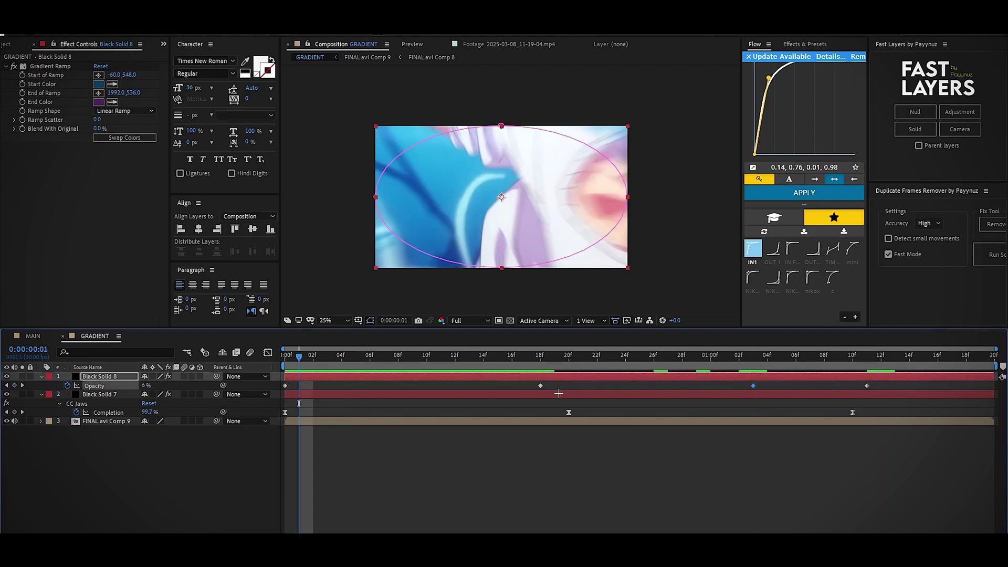
{"action": "left_click_drag", "start_coordinate": [868, 385], "coordinate": [938, 386]}
{"action": "left_click", "coordinate": [904, 489]}
{"action": "key", "text": "space"}
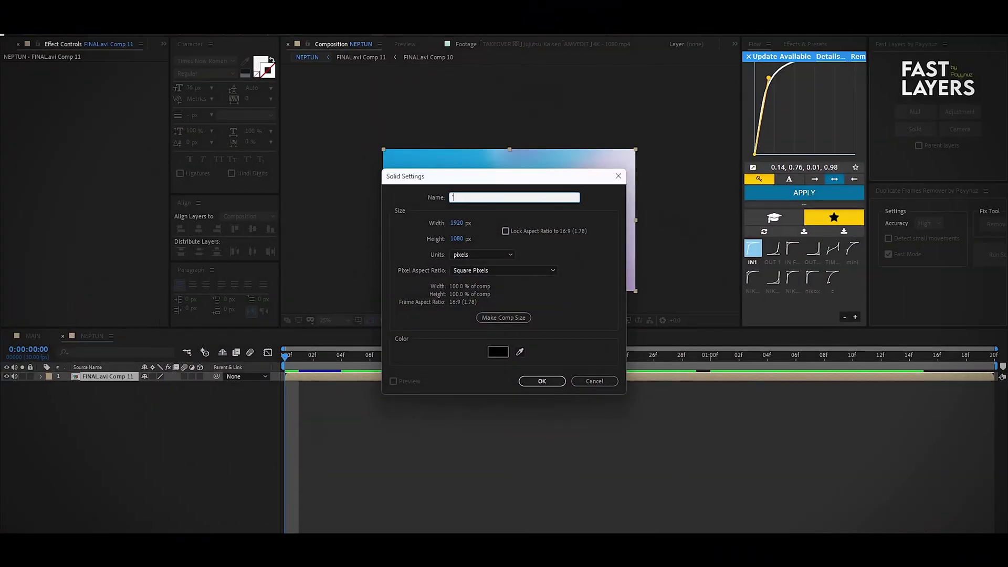
- Create a 1920 × 1080 black solid in the NEPTUN composition and apply CC Jaws with 88% Completion and 0% Height
{"action": "key", "text": "Return"}
{"action": "key", "text": "ctrl+space"}
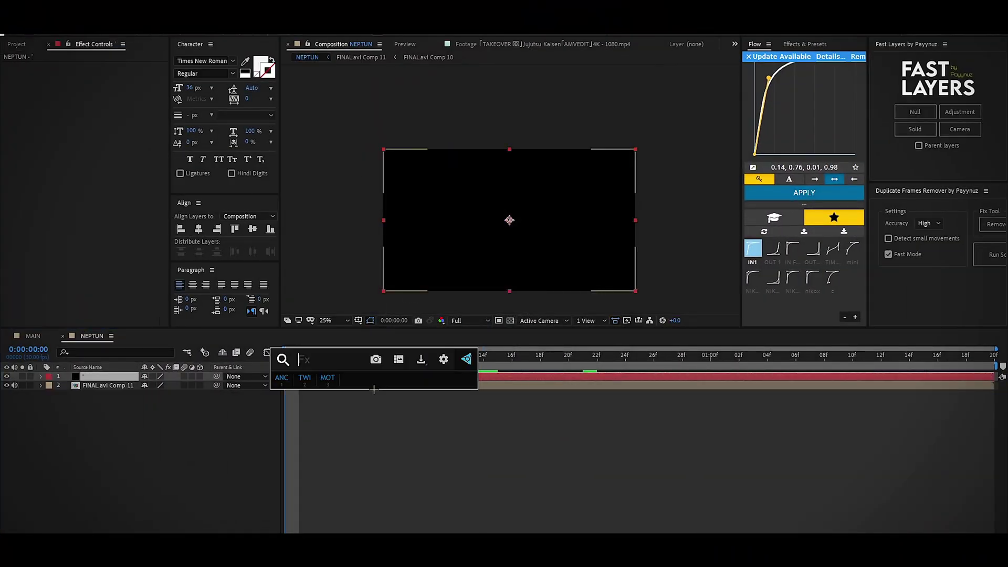
{"action": "type", "text": "cc jaws"}
{"action": "key", "text": "Return"}
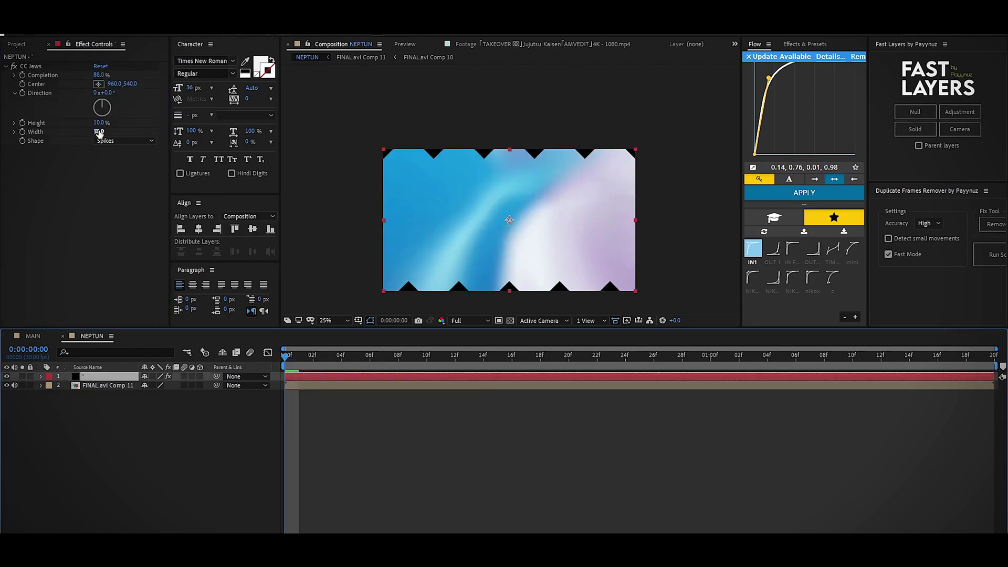
{"action": "left_click_drag", "start_coordinate": [100, 123], "coordinate": [10, 122]}
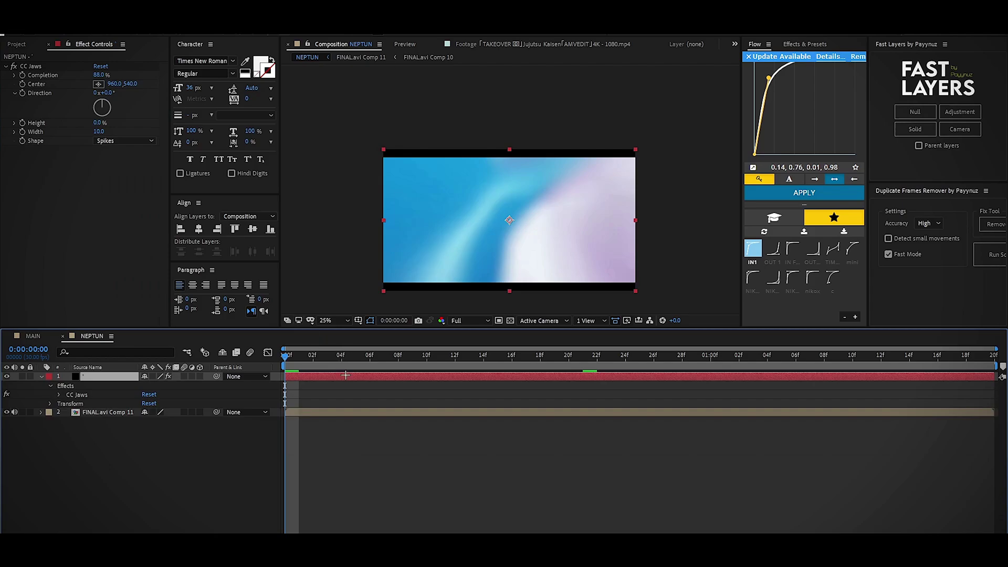
- Apply Motion Tile to the solid with Output Width 200, Output Height 180 and Mirror Edges enabled
{"action": "key", "text": "ctrl+space"}
{"action": "type", "text": "moti"}
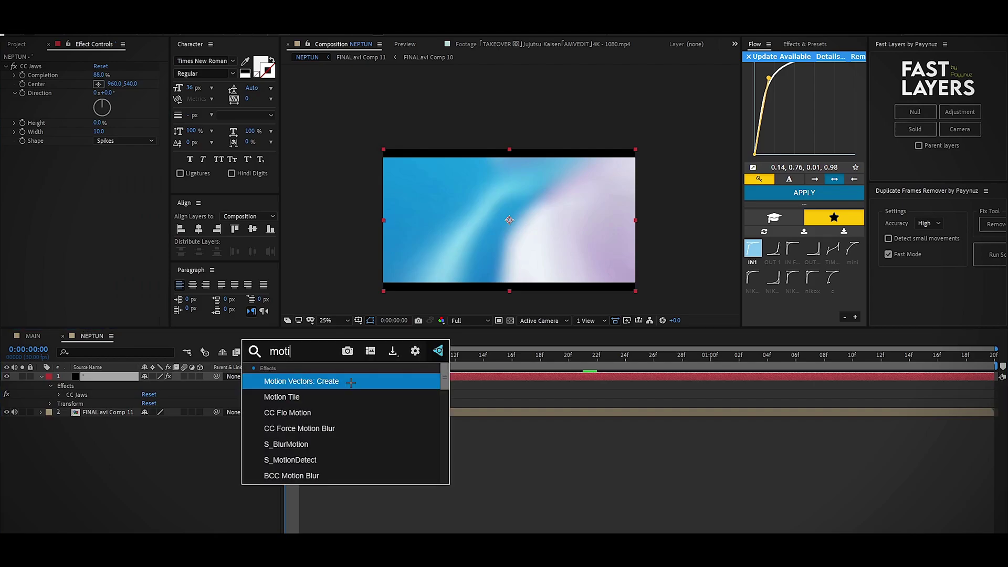
{"action": "left_click", "coordinate": [338, 393]}
{"action": "left_click_drag", "start_coordinate": [104, 194], "coordinate": [125, 203]}
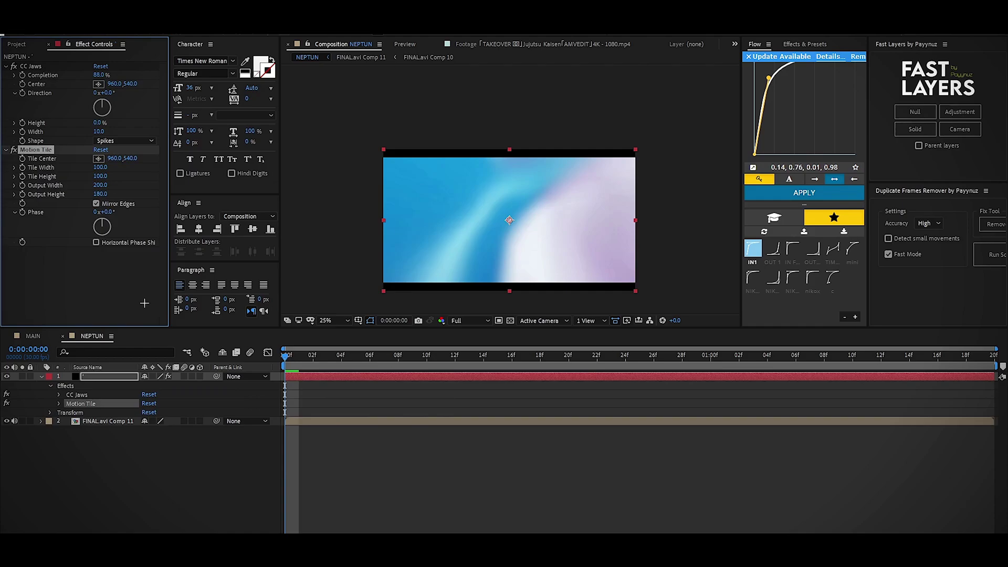
- Apply Wave Warp to the solid with Wave Height 8, Wave Width 400 and Wave Speed 0.4
{"action": "key", "text": "ctrl+space"}
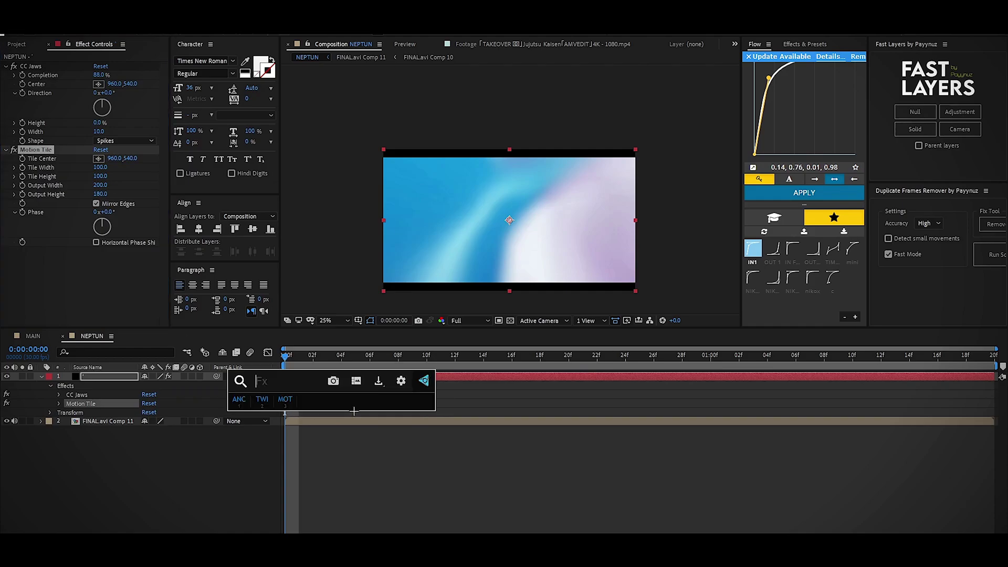
{"action": "type", "text": "wave"}
{"action": "key", "text": "Down"}
{"action": "key", "text": "Return"}
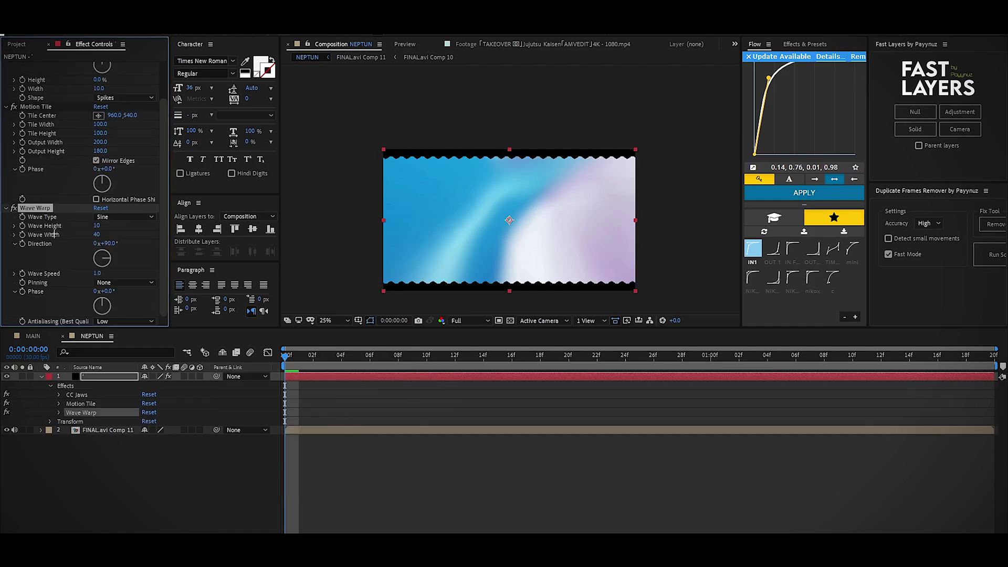
{"action": "left_click", "coordinate": [100, 235]}
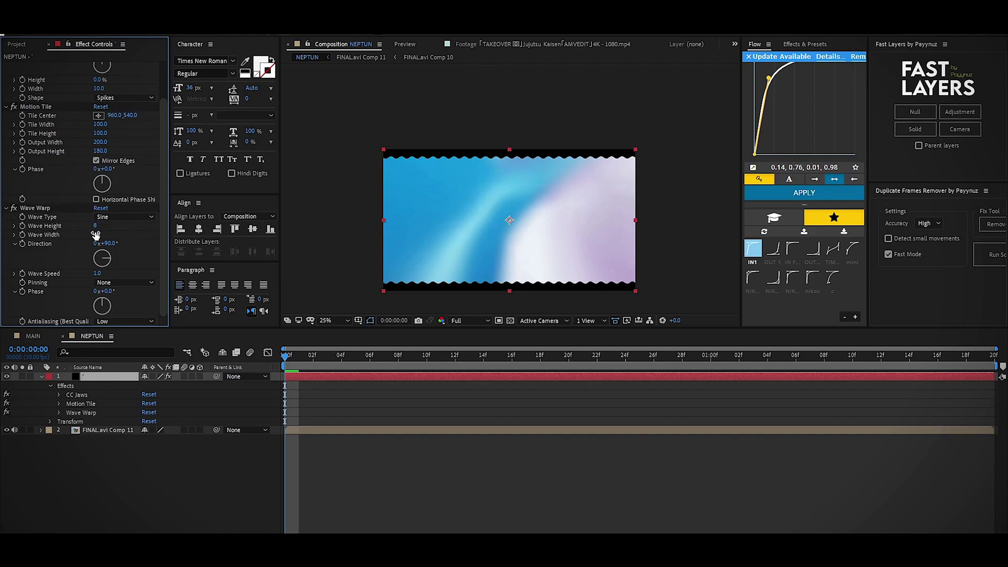
{"action": "type", "text": "400"}
{"action": "left_click", "coordinate": [103, 274]}
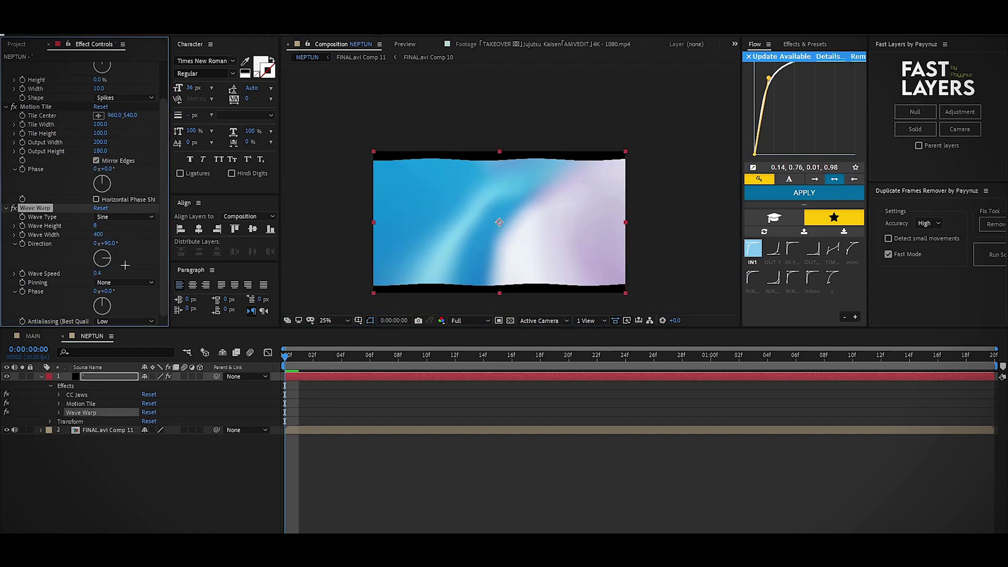
- Apply Roughen Edges to the solid with Border 35, Scale 140 and Complexity 3
{"action": "key", "text": "ctrl+space"}
{"action": "type", "text": "rou"}
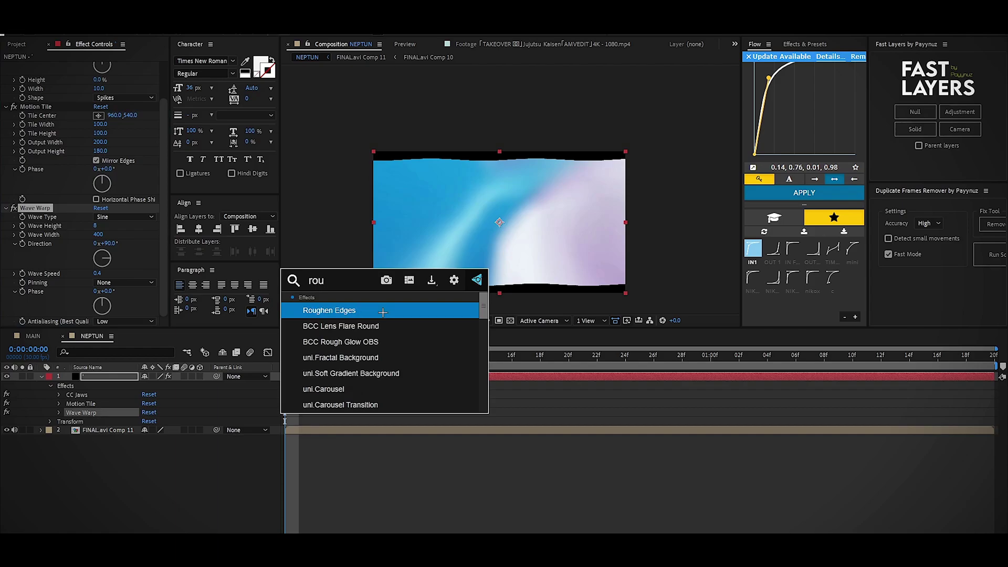
{"action": "left_click", "coordinate": [382, 313]}
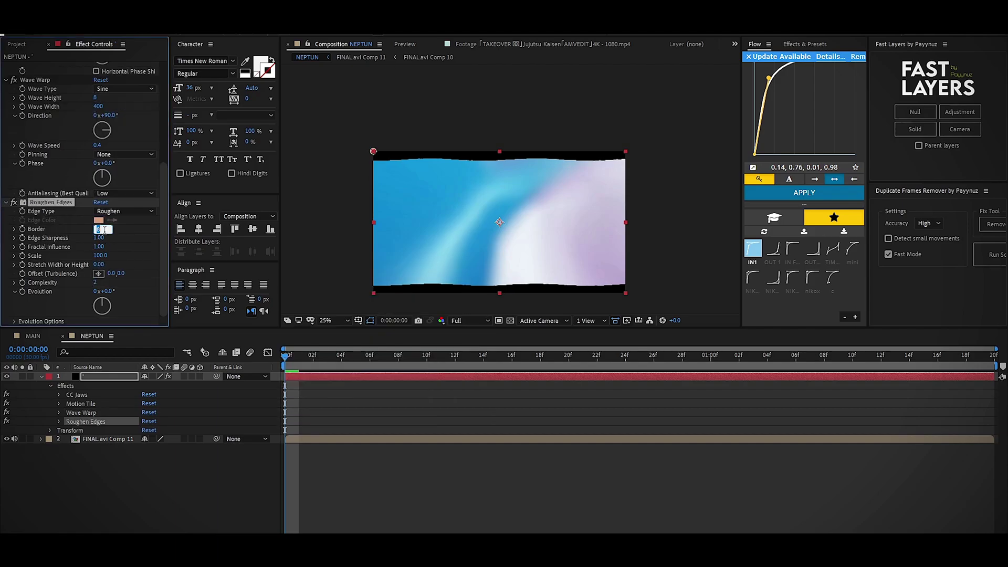
{"action": "key", "text": "Return"}
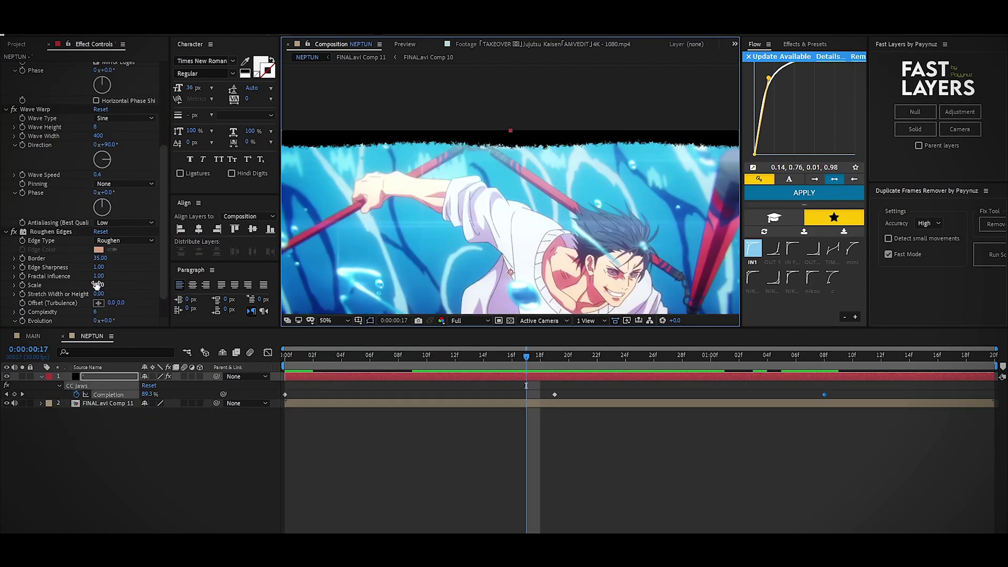
{"action": "left_click_drag", "start_coordinate": [97, 285], "coordinate": [140, 281]}
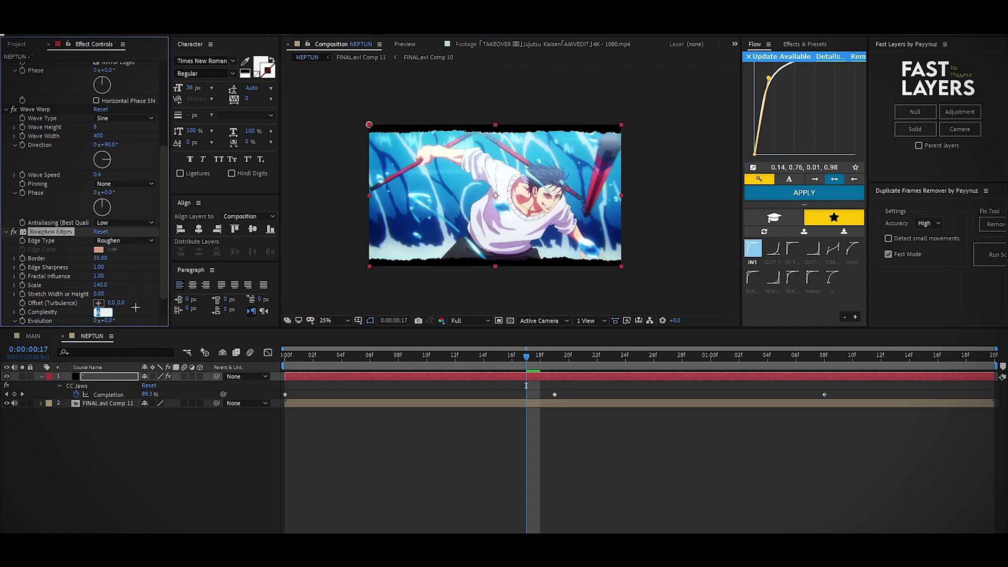
{"action": "left_click_drag", "start_coordinate": [137, 312], "coordinate": [131, 311]}
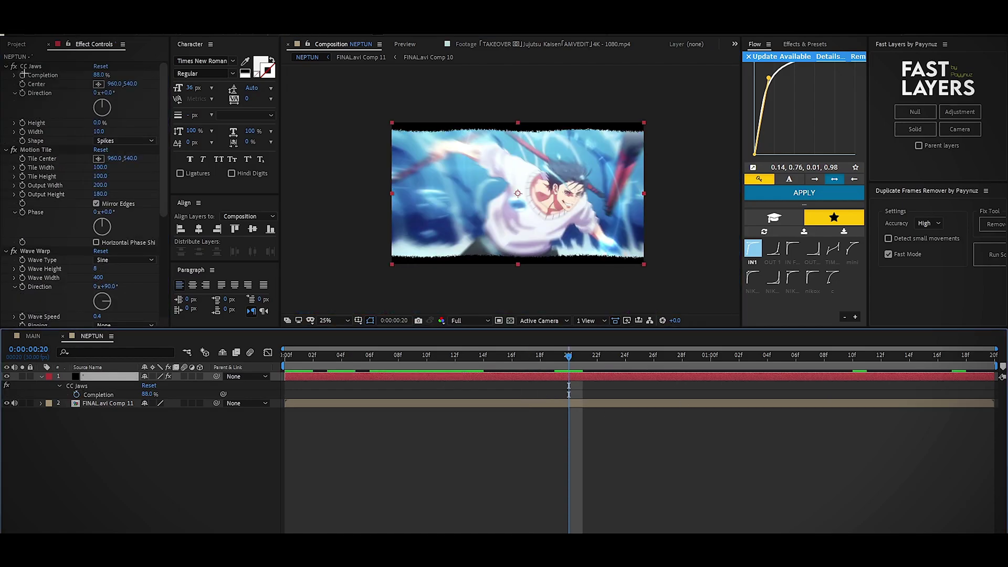
- Keyframe CC Jaws Completion at 100% on the first frame, 88% at frame 19 and 100% at 0:00:01:08, and play it back
{"action": "left_click", "coordinate": [22, 75]}
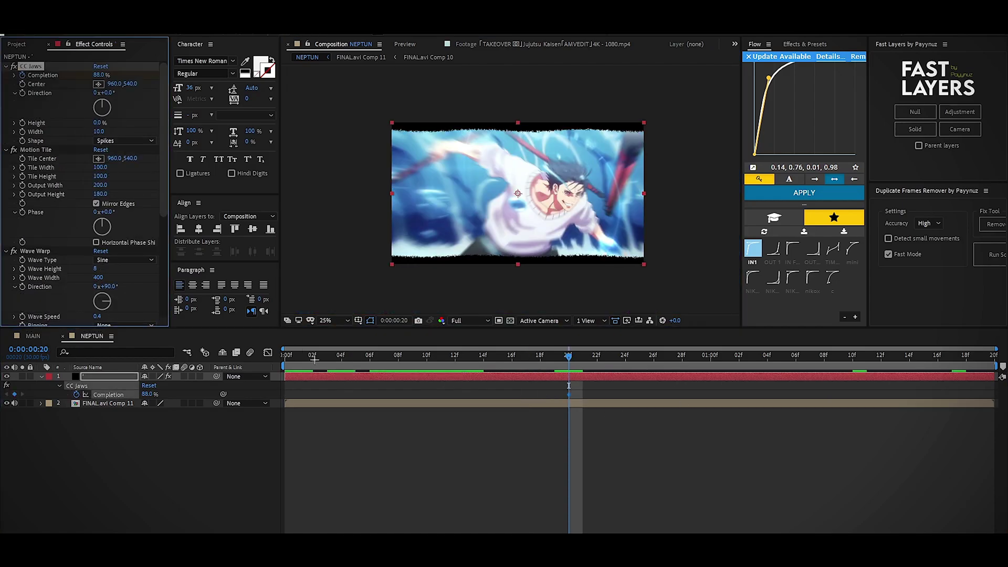
{"action": "key", "text": "Home"}
{"action": "left_click_drag", "start_coordinate": [95, 74], "coordinate": [576, 338]}
{"action": "left_click_drag", "start_coordinate": [555, 360], "coordinate": [824, 361]}
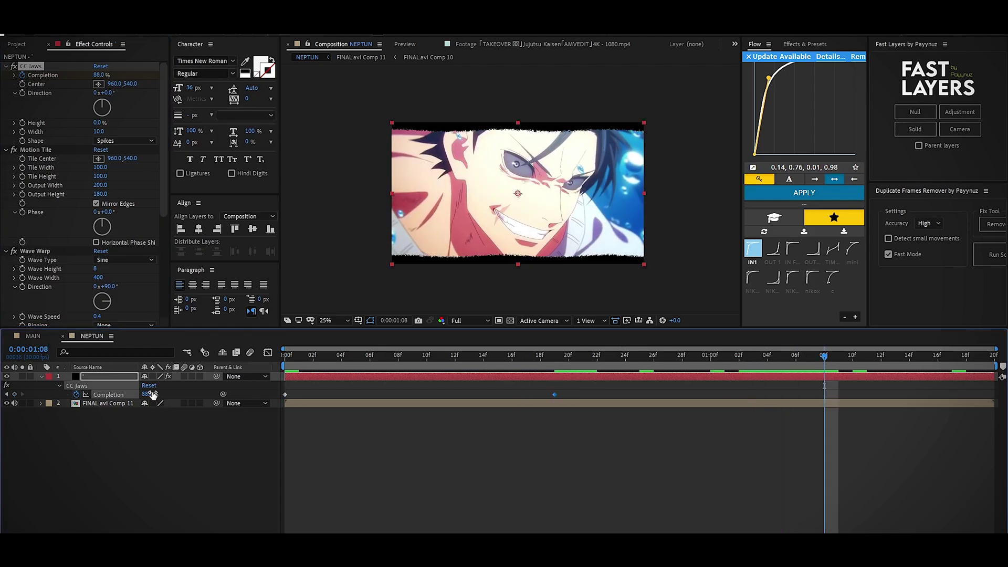
{"action": "left_click_drag", "start_coordinate": [152, 394], "coordinate": [547, 426]}
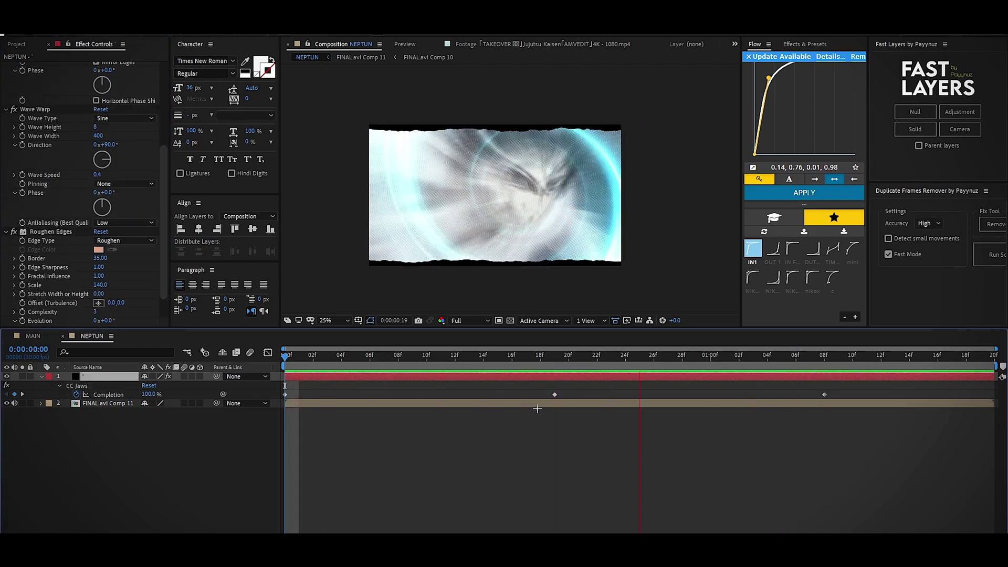
{"action": "key", "text": "space"}
- Easy-ease the three Completion keyframes, shape their speed graph to accelerate quickly and slow down gradually, and preview the motion
{"action": "left_click_drag", "start_coordinate": [569, 357], "coordinate": [440, 358]}
{"action": "left_click_drag", "start_coordinate": [848, 395], "coordinate": [271, 407]}
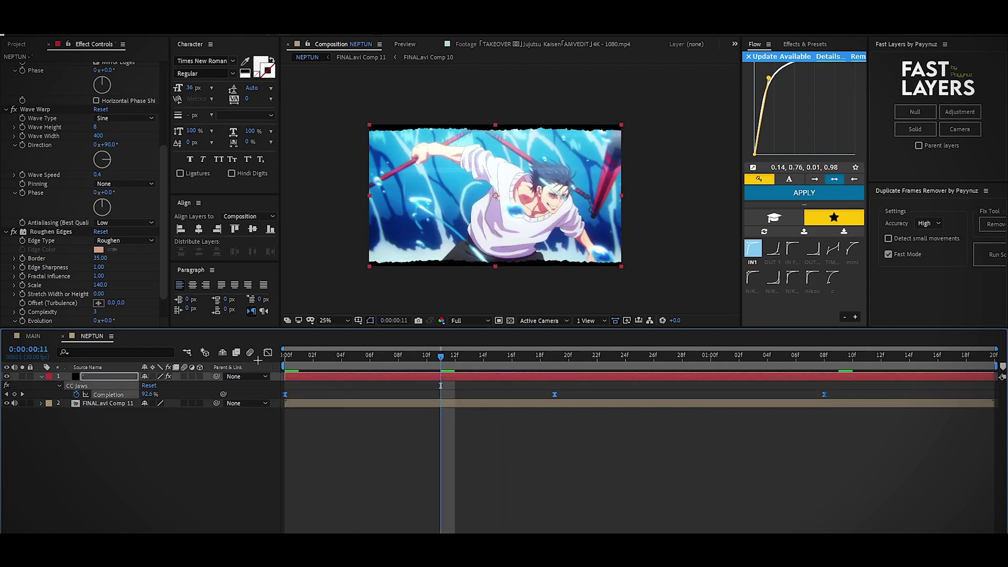
{"action": "left_click", "coordinate": [268, 352]}
{"action": "left_click_drag", "start_coordinate": [598, 440], "coordinate": [302, 457]}
{"action": "left_click", "coordinate": [360, 417]}
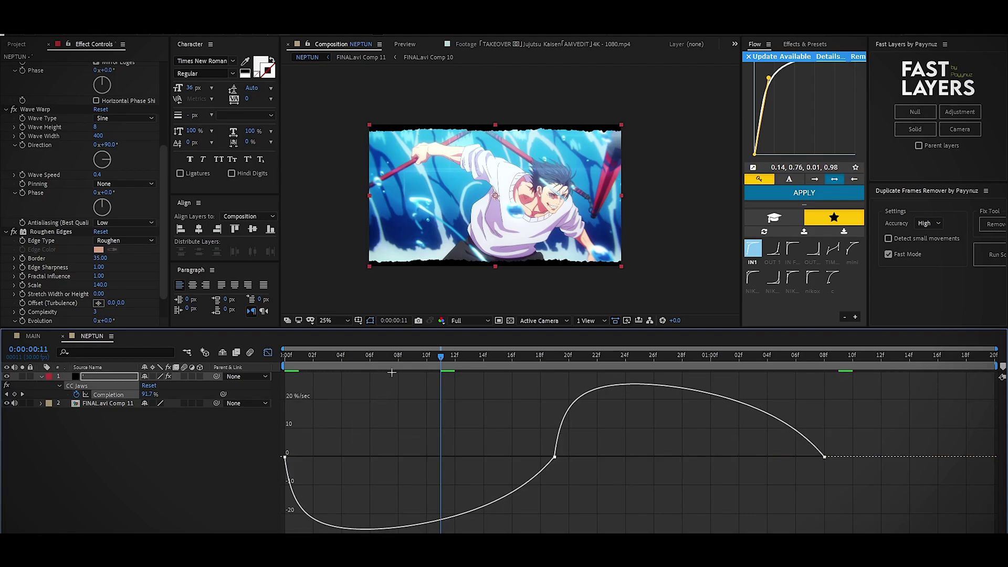
{"action": "left_click_drag", "start_coordinate": [398, 357], "coordinate": [285, 358]}
{"action": "key", "text": "space"}
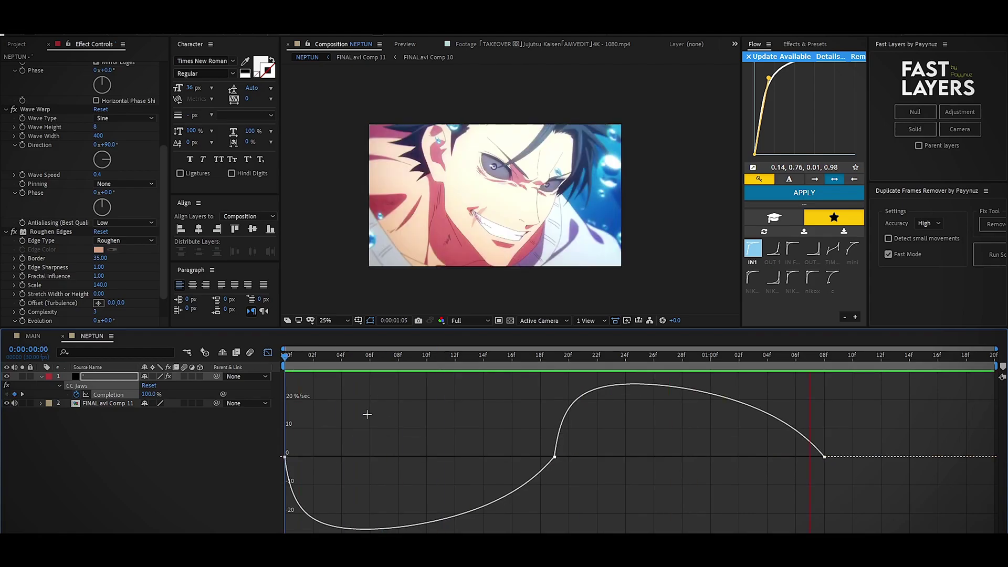
{"action": "left_click", "coordinate": [268, 352]}
- Duplicate the bars solid and set the copy's CC Jaws Completion to 86% at frame 19
{"action": "left_click", "coordinate": [318, 375]}
{"action": "key", "text": "ctrl+d"}
{"action": "key", "text": "u"}
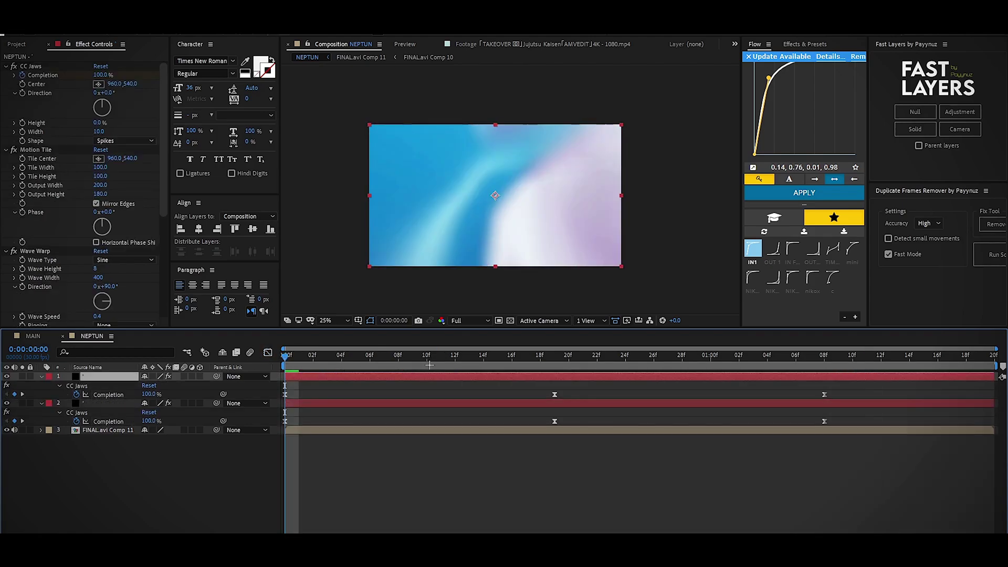
{"action": "left_click_drag", "start_coordinate": [471, 360], "coordinate": [554, 360]}
{"action": "left_click", "coordinate": [158, 391]}
{"action": "type", "text": "86"}
{"action": "key", "text": "Return"}
- Apply a Fill effect to the duplicated solid and move it beneath the original solid in the layer stack
{"action": "key", "text": "ctrl+space"}
{"action": "type", "text": "fil"}
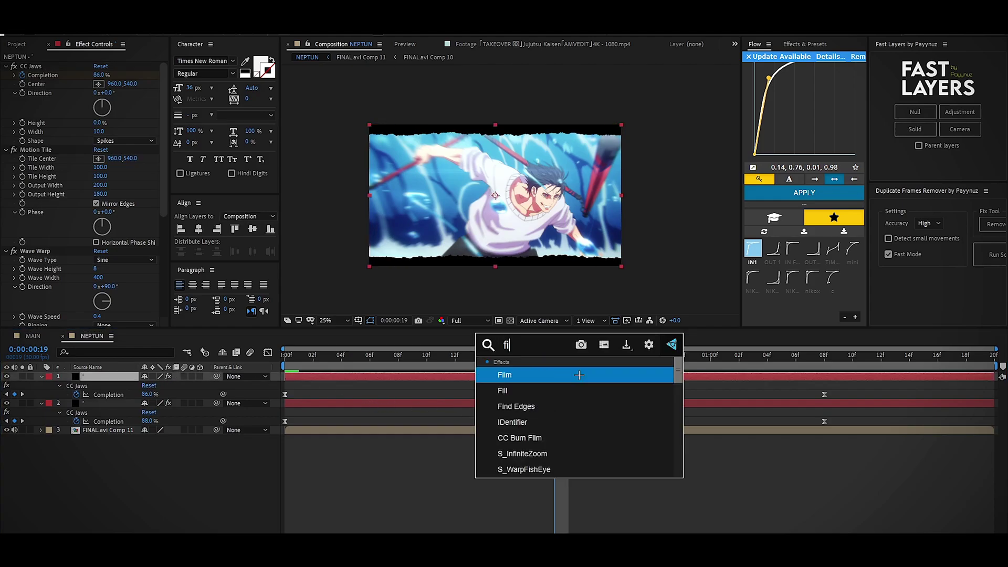
{"action": "left_click", "coordinate": [564, 388]}
{"action": "left_click_drag", "start_coordinate": [109, 375], "coordinate": [115, 436]}
- Sample a blue from the water in the clip as the lower solid's Fill color
{"action": "left_click", "coordinate": [479, 403]}
{"action": "left_click", "coordinate": [112, 285]}
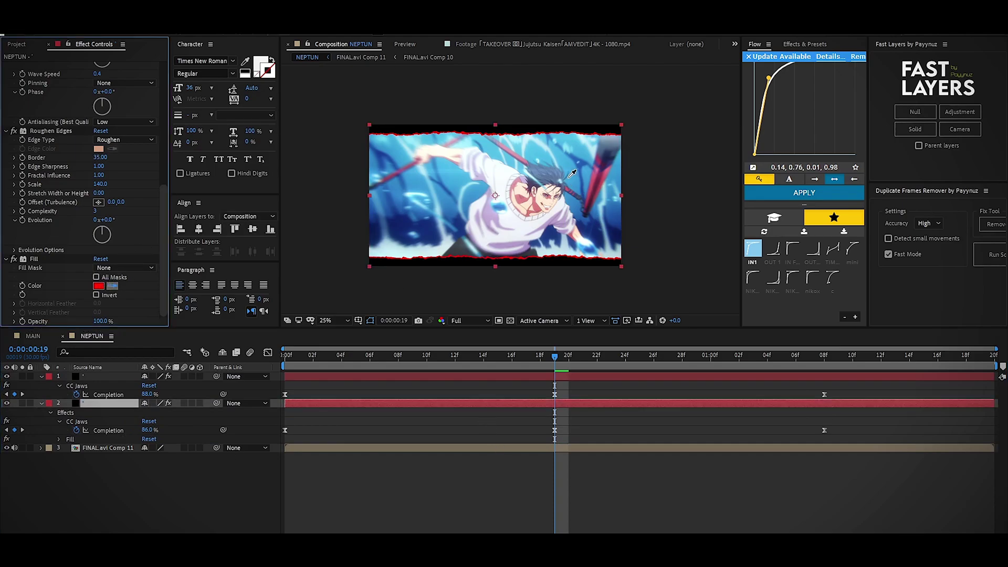
{"action": "left_click", "coordinate": [579, 157]}
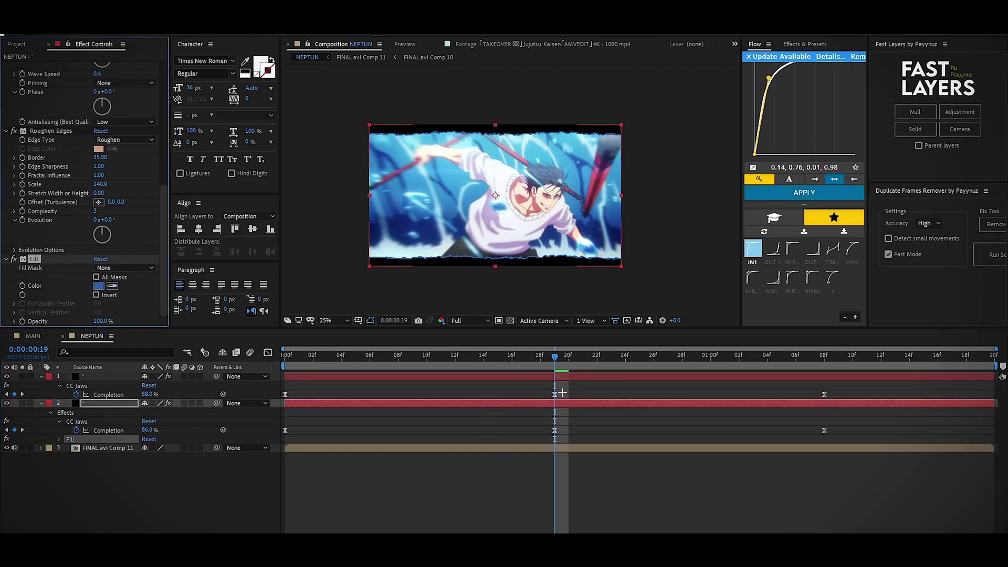
- Apply Deep Glow to the blue solid with Unmult enabled and Radius 500, and preview the glowing bars
{"action": "key", "text": "ctrl+space"}
{"action": "type", "text": "deep"}
{"action": "key", "text": "Return"}
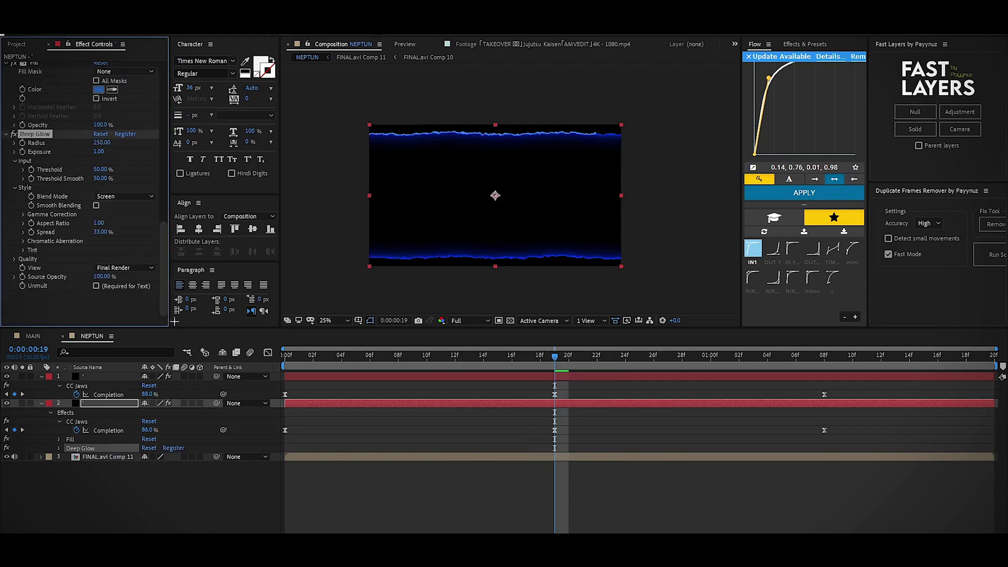
{"action": "left_click", "coordinate": [96, 286]}
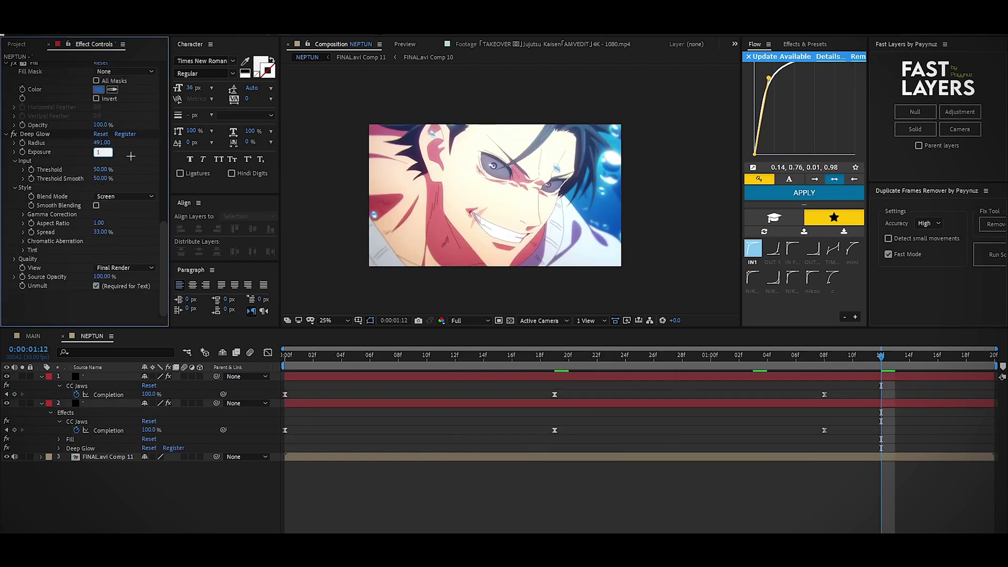
{"action": "left_click", "coordinate": [130, 156]}
{"action": "type", "text": "500"}
{"action": "key", "text": "Return"}
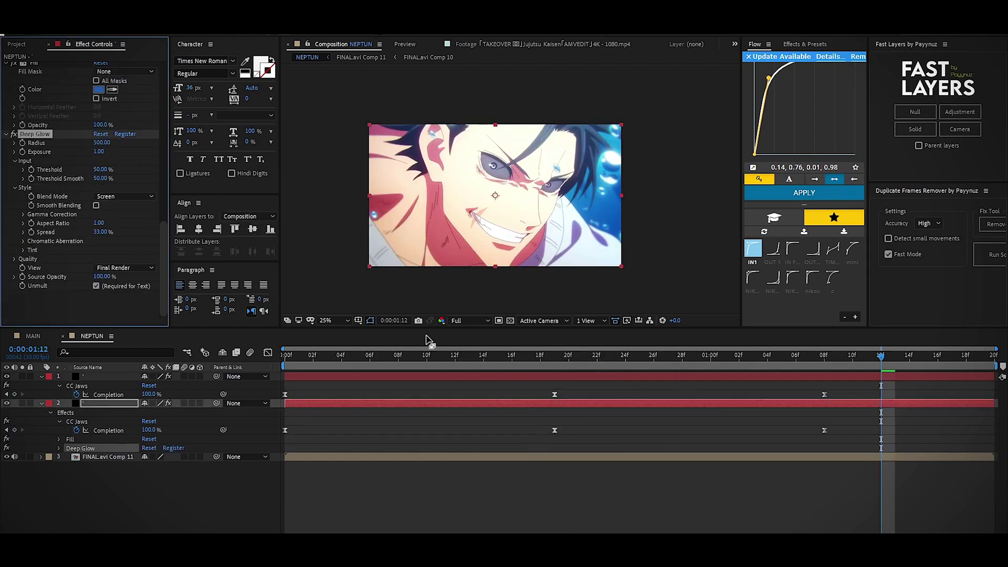
{"action": "key", "text": "space"}
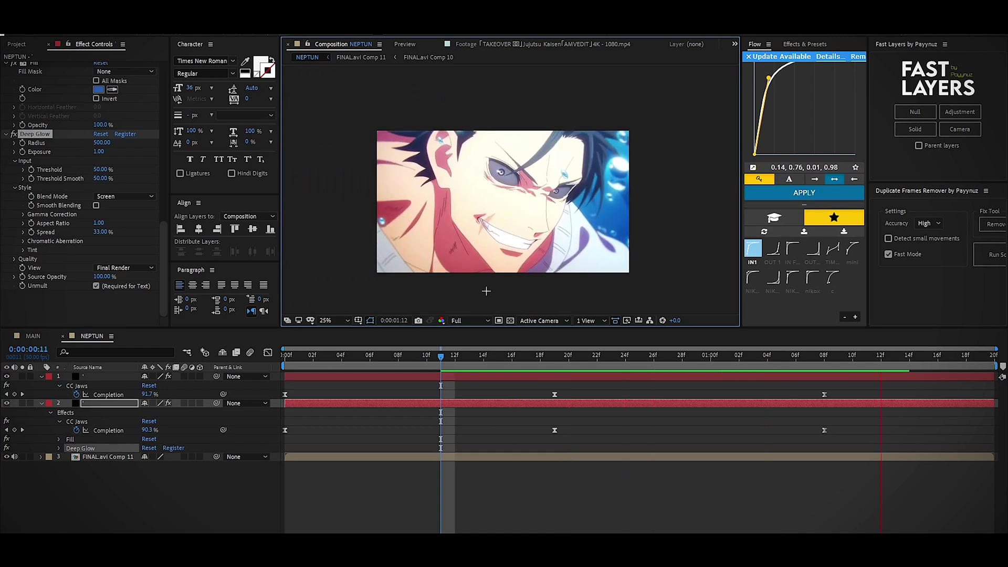